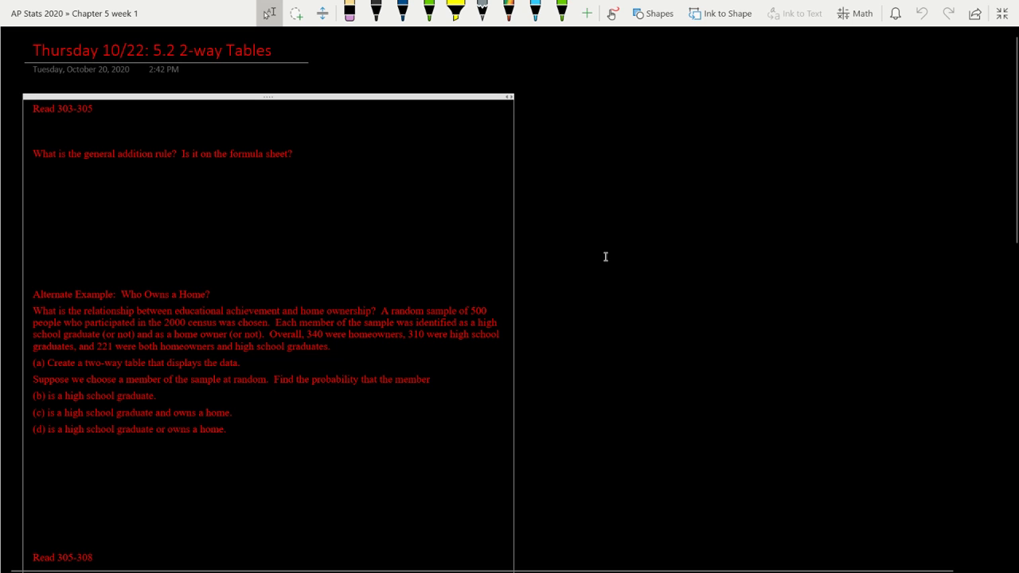
Step: Pick the blue ink and undo a stray stroke below the addition-rule question
{"action": "left_click", "coordinate": [535, 11]}
{"action": "left_click_drag", "start_coordinate": [391, 167], "coordinate": [381, 180]}
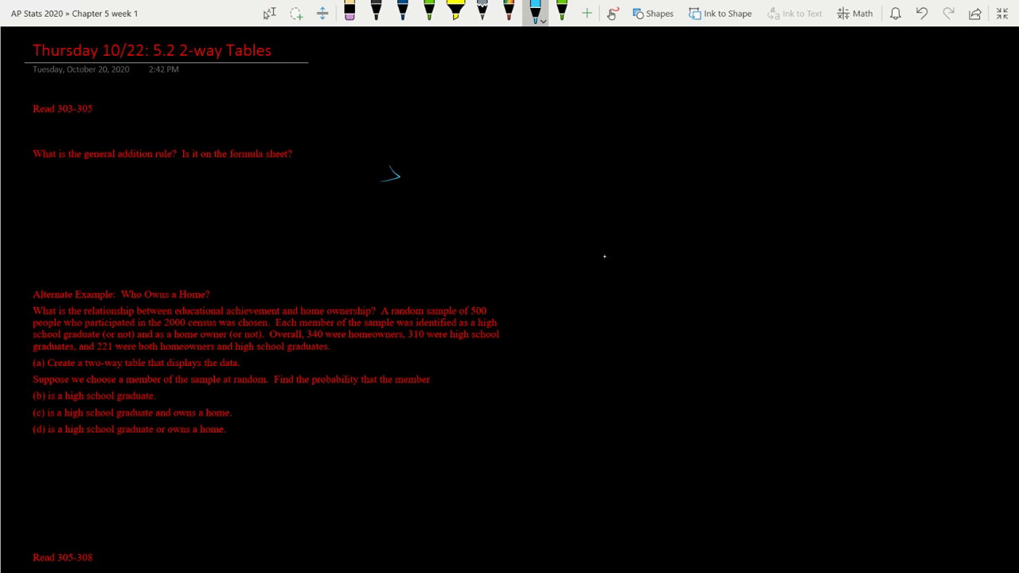
{"action": "key", "text": "ctrl+z"}
Step: Insert two blank lines above Read 305-308 to make room for working
{"action": "key", "text": "Down"}
{"action": "key", "text": "Down"}
{"action": "key", "text": "Down"}
{"action": "key", "text": "Down"}
{"action": "key", "text": "Down"}
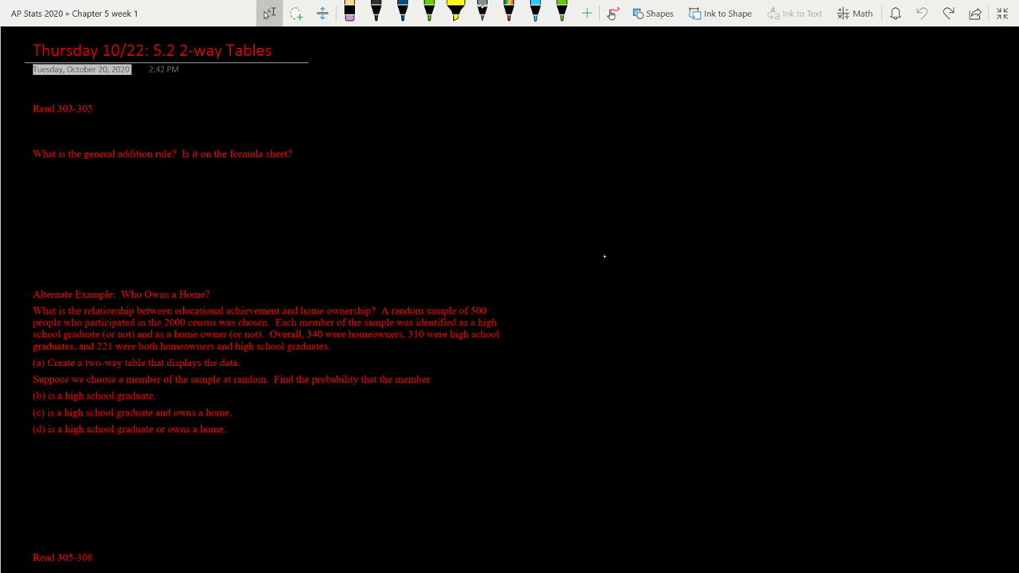
{"action": "key", "text": "Down"}
{"action": "key", "text": "Down"}
{"action": "key", "text": "Down"}
{"action": "key", "text": "Down"}
{"action": "key", "text": "Down"}
{"action": "key", "text": "Down"}
{"action": "key", "text": "Down"}
{"action": "key", "text": "Down"}
{"action": "key", "text": "Down"}
{"action": "key", "text": "Down"}
{"action": "key", "text": "Down"}
{"action": "key", "text": "Down"}
{"action": "key", "text": "Down"}
{"action": "key", "text": "Down"}
{"action": "key", "text": "Down"}
{"action": "key", "text": "Down"}
{"action": "key", "text": "Down"}
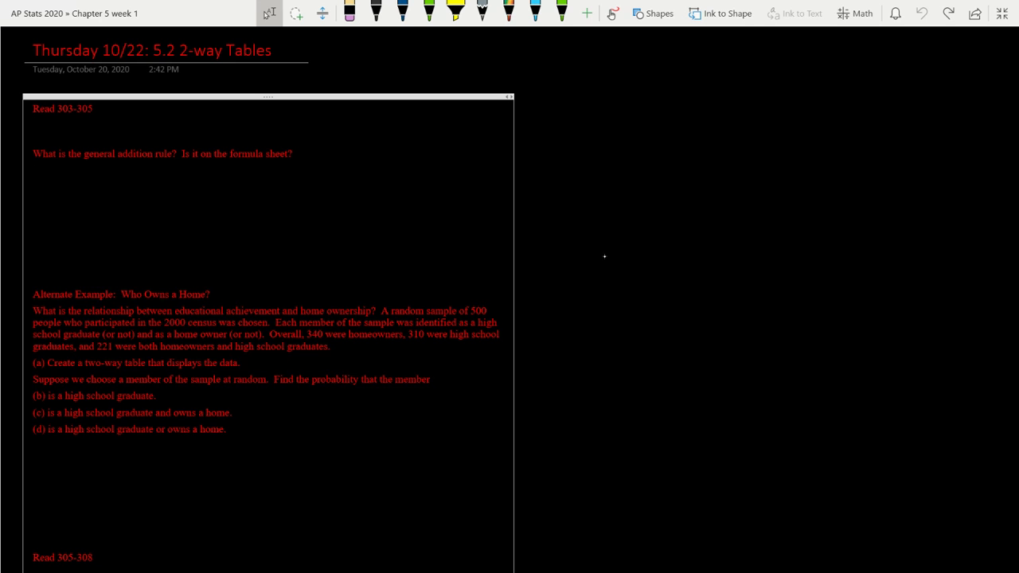
{"action": "key", "text": "Down"}
{"action": "key", "text": "Down"}
{"action": "key", "text": "Down"}
{"action": "key", "text": "Down"}
{"action": "key", "text": "Down"}
{"action": "key", "text": "Down"}
{"action": "key", "text": "Down"}
{"action": "key", "text": "Down"}
{"action": "key", "text": "Down"}
{"action": "key", "text": "Down"}
{"action": "key", "text": "Down"}
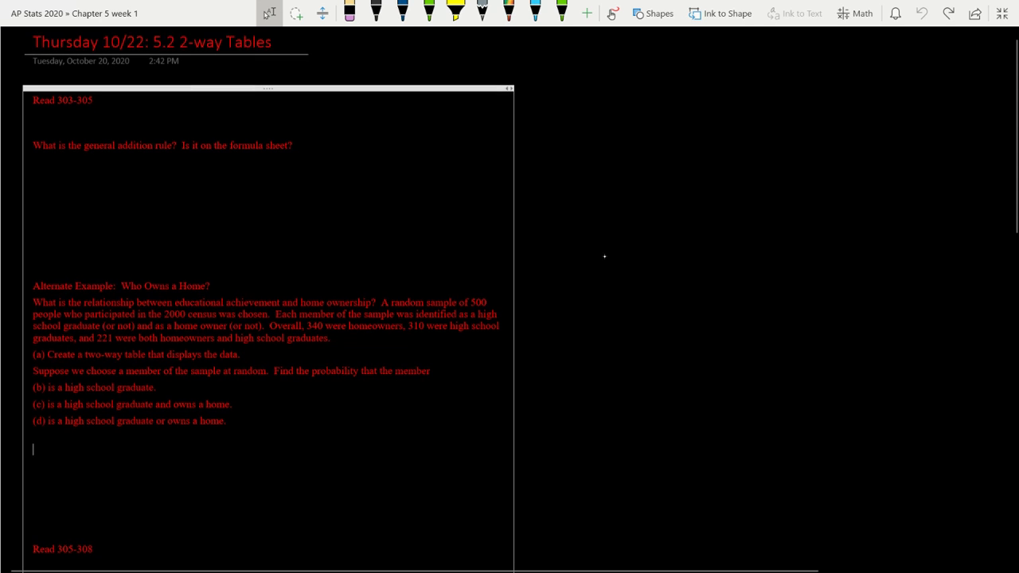
{"action": "key", "text": "Down"}
{"action": "key", "text": "Down"}
{"action": "key", "text": "Down"}
{"action": "key", "text": "Down"}
{"action": "key", "text": "Down"}
{"action": "key", "text": "Down"}
{"action": "key", "text": "Down"}
{"action": "key", "text": "Down"}
{"action": "key", "text": "Down"}
{"action": "key", "text": "Down"}
{"action": "key", "text": "Down"}
{"action": "key", "text": "Down"}
{"action": "key", "text": "Down"}
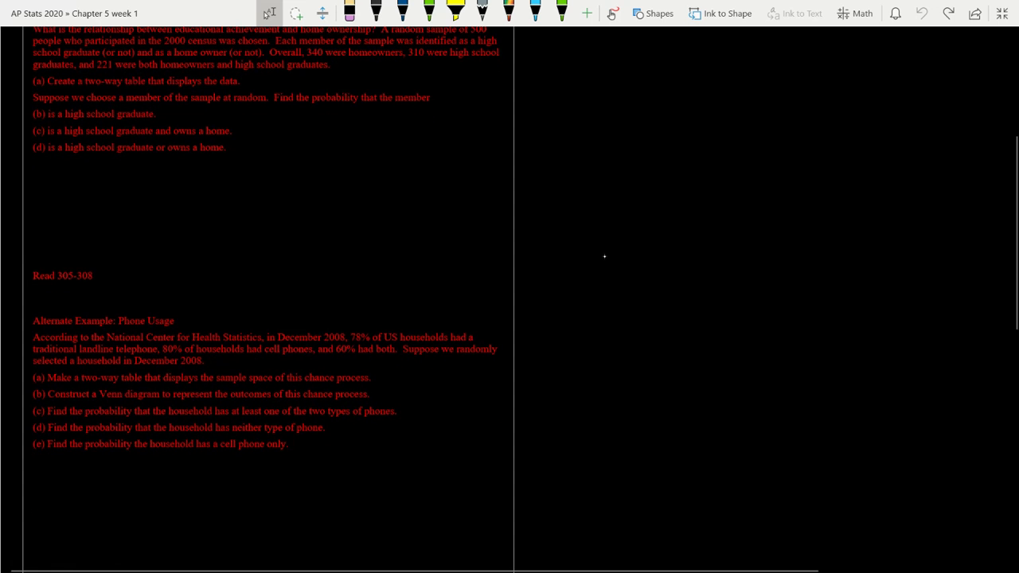
{"action": "key", "text": "Up"}
{"action": "key", "text": "Up"}
{"action": "key", "text": "Up"}
{"action": "key", "text": "Up"}
{"action": "key", "text": "Up"}
{"action": "key", "text": "Up"}
{"action": "key", "text": "Up"}
{"action": "key", "text": "Up"}
{"action": "key", "text": "Up"}
{"action": "key", "text": "Up"}
{"action": "key", "text": "Up"}
{"action": "key", "text": "Up"}
{"action": "key", "text": "Up"}
{"action": "key", "text": "Up"}
{"action": "key", "text": "Up"}
{"action": "key", "text": "Up"}
{"action": "key", "text": "Up"}
{"action": "key", "text": "Up"}
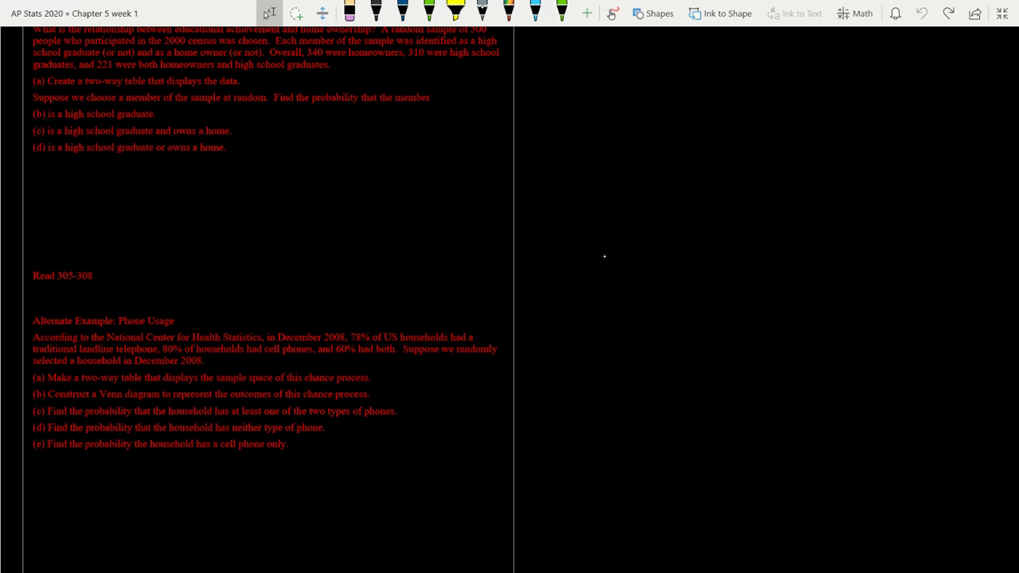
{"action": "key", "text": "Return"}
{"action": "key", "text": "Return"}
{"action": "key", "text": "Return"}
{"action": "key", "text": "Return"}
{"action": "key", "text": "Return"}
{"action": "key", "text": "Return"}
{"action": "key", "text": "Return"}
{"action": "key", "text": "Return"}
{"action": "key", "text": "Return"}
{"action": "key", "text": "Return"}
{"action": "key", "text": "Return"}
{"action": "key", "text": "Return"}
{"action": "key", "text": "Return"}
{"action": "key", "text": "Return"}
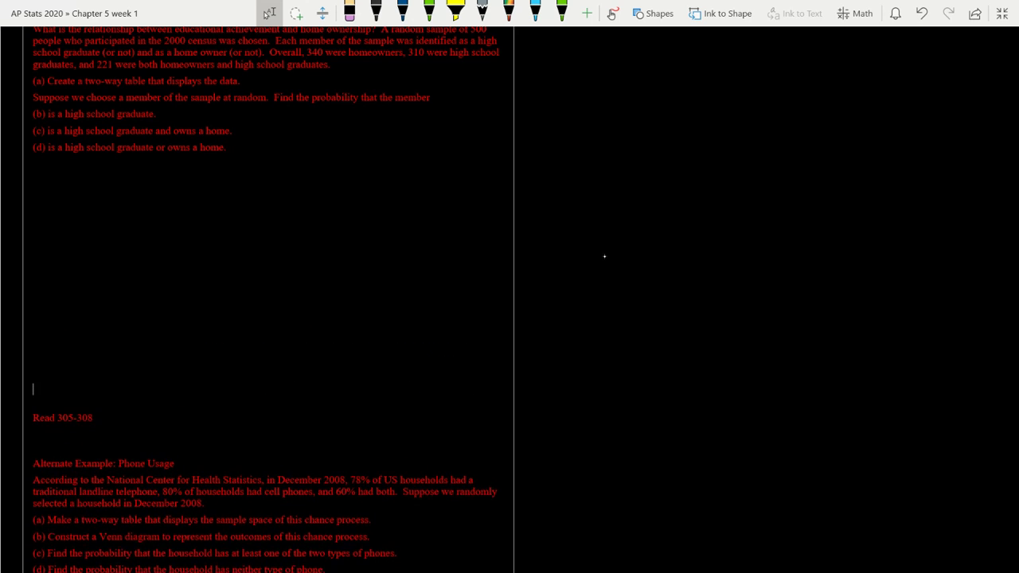
{"action": "key", "text": "Return"}
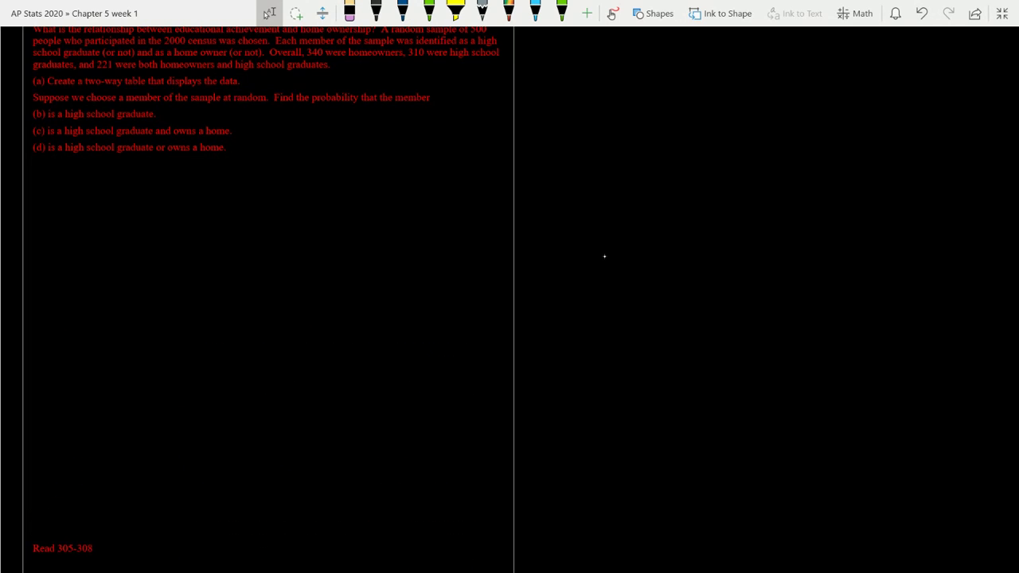
{"action": "key", "text": "Up"}
{"action": "key", "text": "Up"}
{"action": "key", "text": "Up"}
{"action": "key", "text": "Up"}
{"action": "key", "text": "Up"}
{"action": "key", "text": "Up"}
{"action": "key", "text": "Up"}
{"action": "key", "text": "Up"}
{"action": "key", "text": "Up"}
{"action": "key", "text": "Up"}
{"action": "key", "text": "Up"}
{"action": "key", "text": "Up"}
{"action": "key", "text": "Up"}
{"action": "key", "text": "Up"}
{"action": "key", "text": "Up"}
{"action": "key", "text": "Up"}
{"action": "key", "text": "Up"}
{"action": "key", "text": "Up"}
{"action": "key", "text": "Up"}
{"action": "key", "text": "Up"}
{"action": "key", "text": "Up"}
{"action": "key", "text": "Up"}
{"action": "key", "text": "Up"}
{"action": "key", "text": "Up"}
{"action": "key", "text": "Up"}
{"action": "key", "text": "Up"}
{"action": "key", "text": "Up"}
{"action": "key", "text": "Up"}
{"action": "key", "text": "Up"}
{"action": "key", "text": "Up"}
{"action": "key", "text": "Up"}
{"action": "key", "text": "Up"}
{"action": "key", "text": "Down"}
{"action": "key", "text": "Down"}
{"action": "key", "text": "Down"}
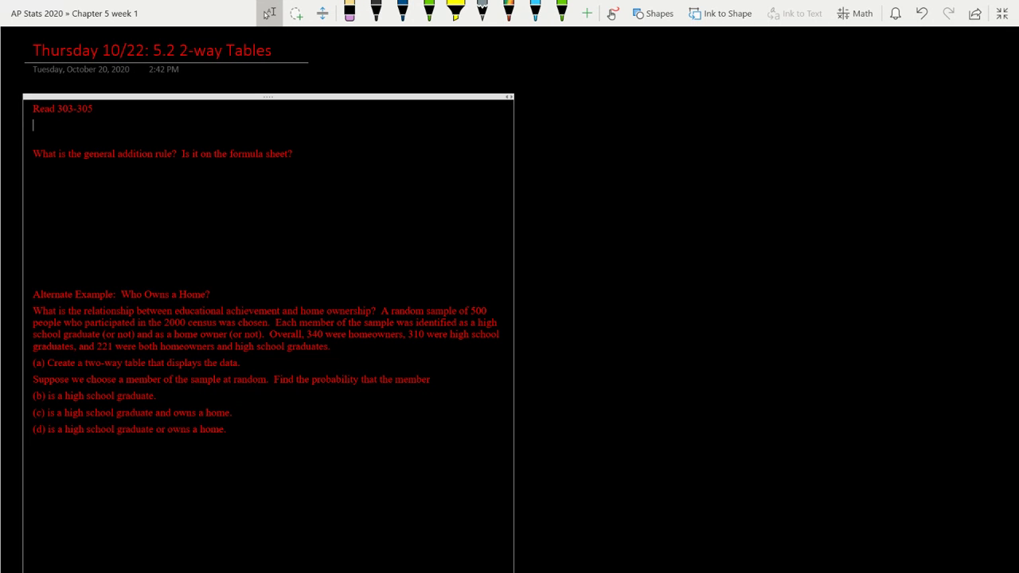
Step: Select the light-blue pen from the Draw toolbar
{"action": "left_click", "coordinate": [605, 255]}
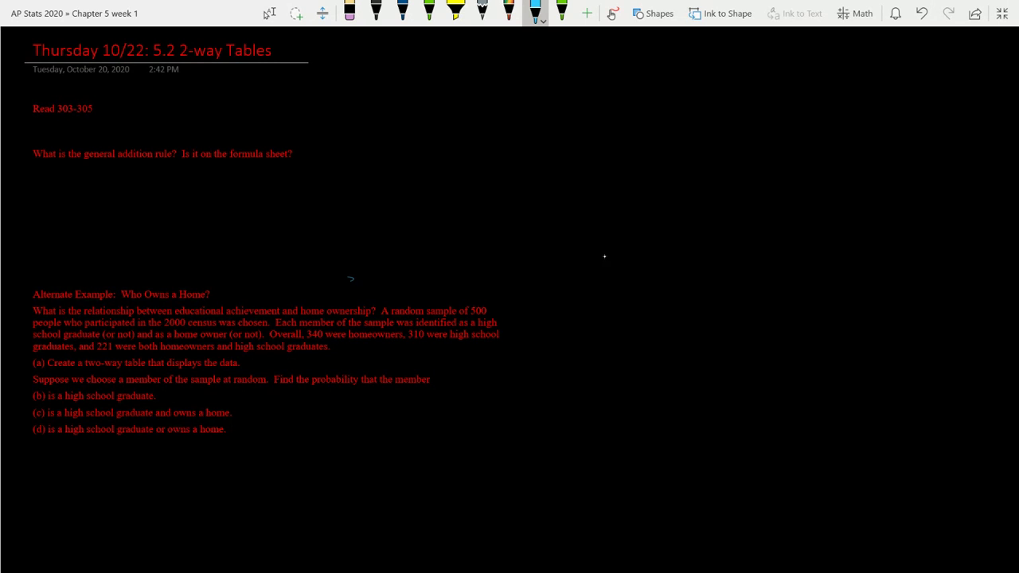
Step: Handwrite P(A∪B) with an arrow pointing up at the union symbol
{"action": "mouse_move", "coordinate": [67, 179]}
{"action": "left_mouse_down"}
{"action": "mouse_move", "coordinate": [68, 209]}
{"action": "mouse_move", "coordinate": [69, 196]}
{"action": "mouse_move", "coordinate": [96, 210]}
{"action": "mouse_move", "coordinate": [113, 188]}
{"action": "mouse_move", "coordinate": [119, 205]}
{"action": "left_mouse_up"}
{"action": "left_click_drag", "start_coordinate": [127, 188], "coordinate": [168, 200]}
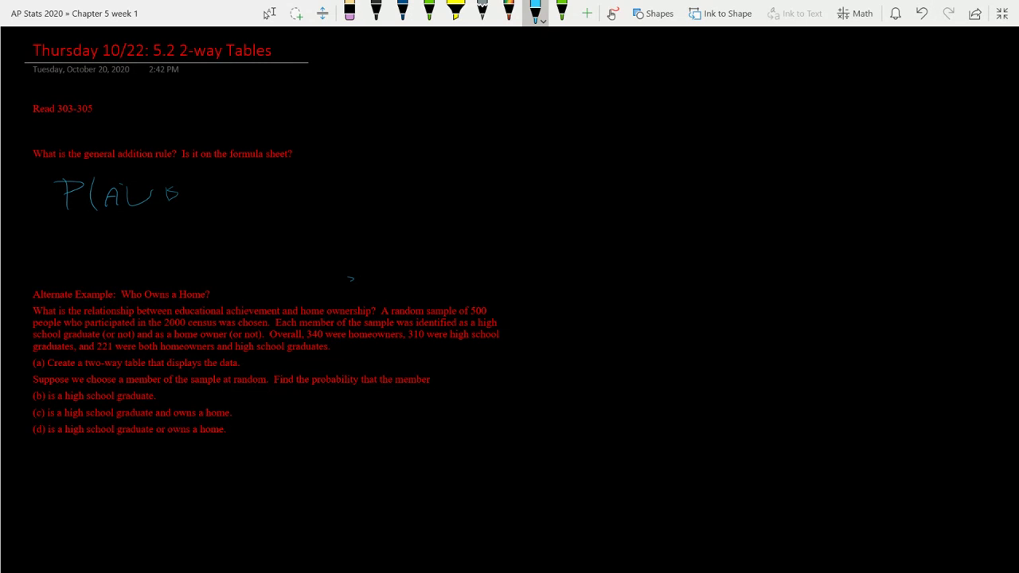
{"action": "key", "text": "ctrl+z"}
{"action": "key", "text": "ctrl+z"}
{"action": "key", "text": "ctrl+z"}
{"action": "left_click_drag", "start_coordinate": [133, 191], "coordinate": [178, 204]}
{"action": "mouse_move", "coordinate": [129, 220]}
{"action": "left_mouse_down"}
{"action": "mouse_move", "coordinate": [138, 221]}
{"action": "mouse_move", "coordinate": [127, 235]}
{"action": "mouse_move", "coordinate": [142, 251]}
{"action": "left_mouse_up"}
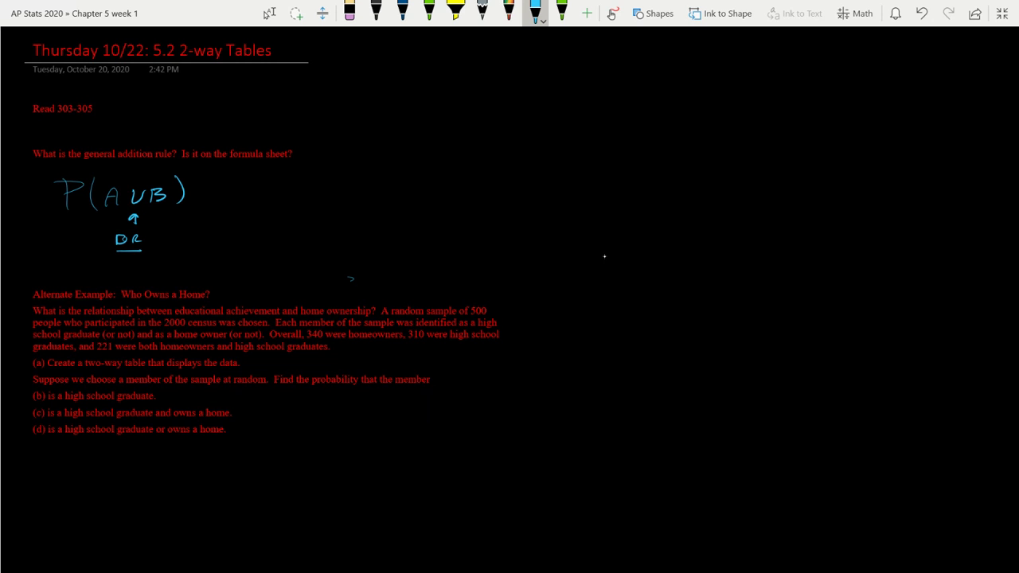
Step: Complete = P(A) + P(B) − P(A∩B) and label the intersection 'And (staple)'
{"action": "left_click_drag", "start_coordinate": [202, 189], "coordinate": [248, 203]}
{"action": "left_click_drag", "start_coordinate": [251, 183], "coordinate": [272, 201]}
{"action": "mouse_move", "coordinate": [285, 199]}
{"action": "left_mouse_down"}
{"action": "mouse_move", "coordinate": [294, 187]}
{"action": "mouse_move", "coordinate": [313, 200]}
{"action": "mouse_move", "coordinate": [338, 194]}
{"action": "left_mouse_up"}
{"action": "left_click_drag", "start_coordinate": [328, 190], "coordinate": [368, 191]}
{"action": "mouse_move", "coordinate": [394, 179]}
{"action": "left_mouse_down"}
{"action": "mouse_move", "coordinate": [386, 195]}
{"action": "mouse_move", "coordinate": [425, 200]}
{"action": "mouse_move", "coordinate": [475, 190]}
{"action": "mouse_move", "coordinate": [528, 199]}
{"action": "mouse_move", "coordinate": [548, 183]}
{"action": "mouse_move", "coordinate": [564, 198]}
{"action": "mouse_move", "coordinate": [588, 181]}
{"action": "mouse_move", "coordinate": [605, 197]}
{"action": "mouse_move", "coordinate": [646, 198]}
{"action": "left_mouse_up"}
{"action": "mouse_move", "coordinate": [585, 216]}
{"action": "left_mouse_down"}
{"action": "mouse_move", "coordinate": [600, 217]}
{"action": "mouse_move", "coordinate": [588, 241]}
{"action": "mouse_move", "coordinate": [625, 230]}
{"action": "left_mouse_up"}
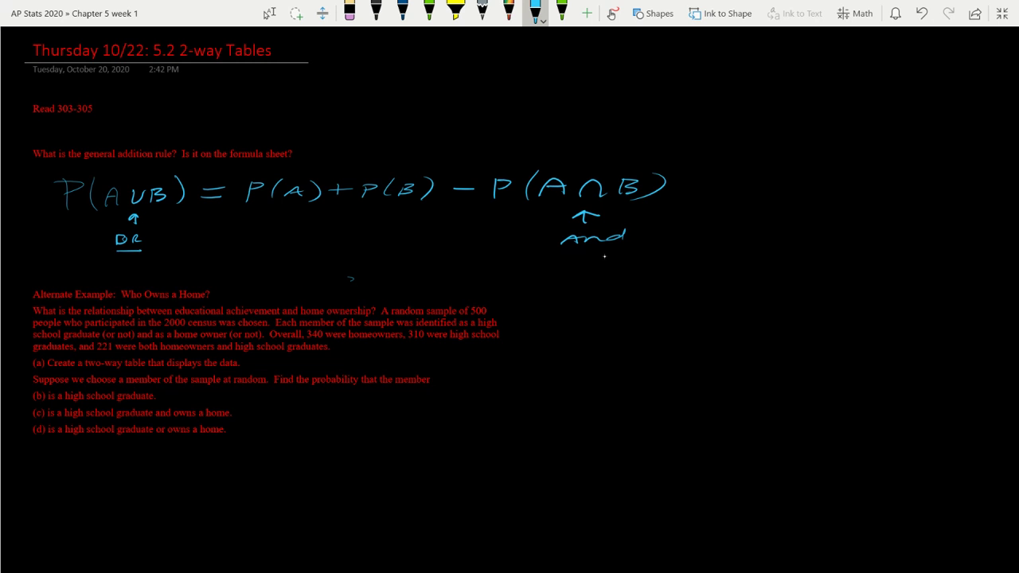
{"action": "left_click_drag", "start_coordinate": [546, 257], "coordinate": [557, 277]}
{"action": "left_click_drag", "start_coordinate": [645, 252], "coordinate": [644, 274]}
{"action": "mouse_move", "coordinate": [558, 261]}
{"action": "left_mouse_down"}
{"action": "mouse_move", "coordinate": [550, 271]}
{"action": "mouse_move", "coordinate": [642, 263]}
{"action": "left_mouse_up"}
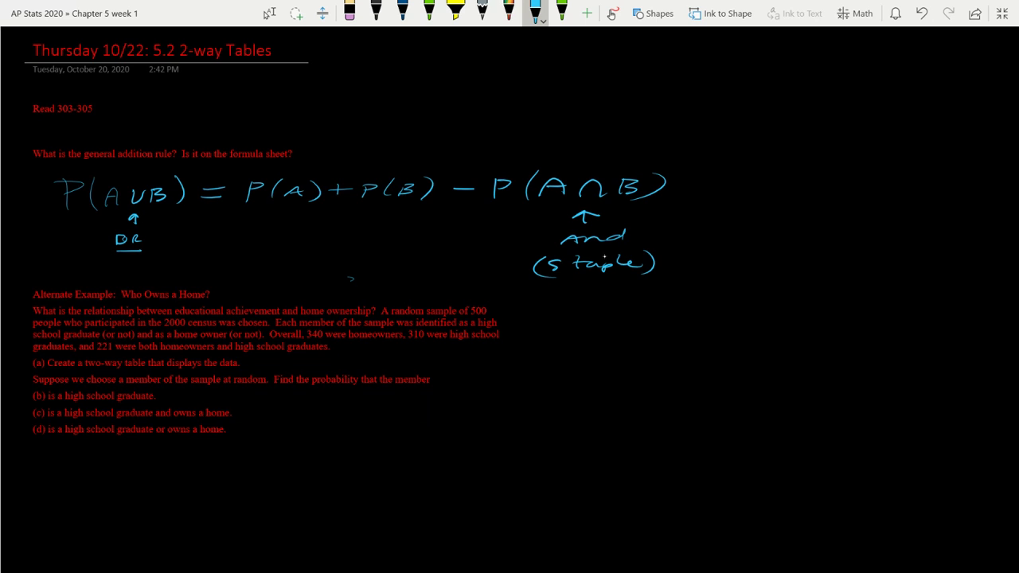
Step: Scroll down to the Who Owns a Home example and undo two stray ink marks
{"action": "key", "text": "Escape"}
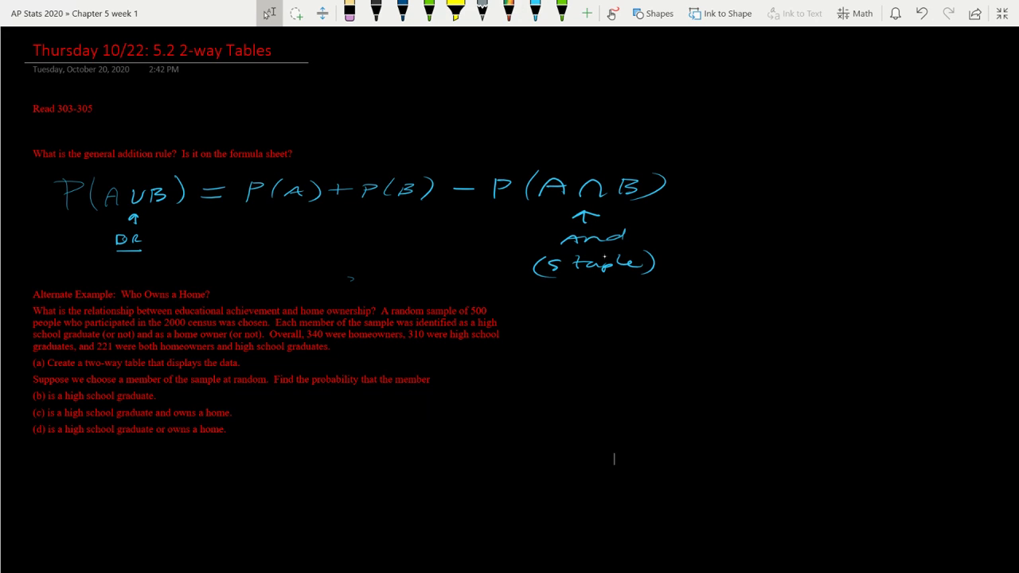
{"action": "scroll", "coordinate": [614, 533], "scroll_direction": "down", "scroll_amount": 1}
{"action": "scroll", "coordinate": [614, 533], "scroll_direction": "down", "scroll_amount": 4}
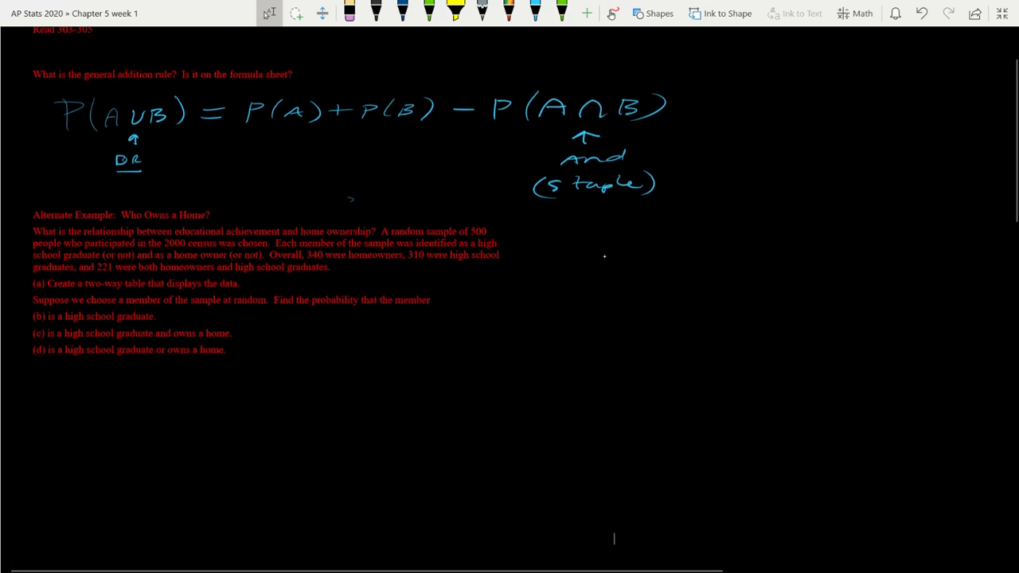
{"action": "scroll", "coordinate": [614, 539], "scroll_direction": "down", "scroll_amount": 2}
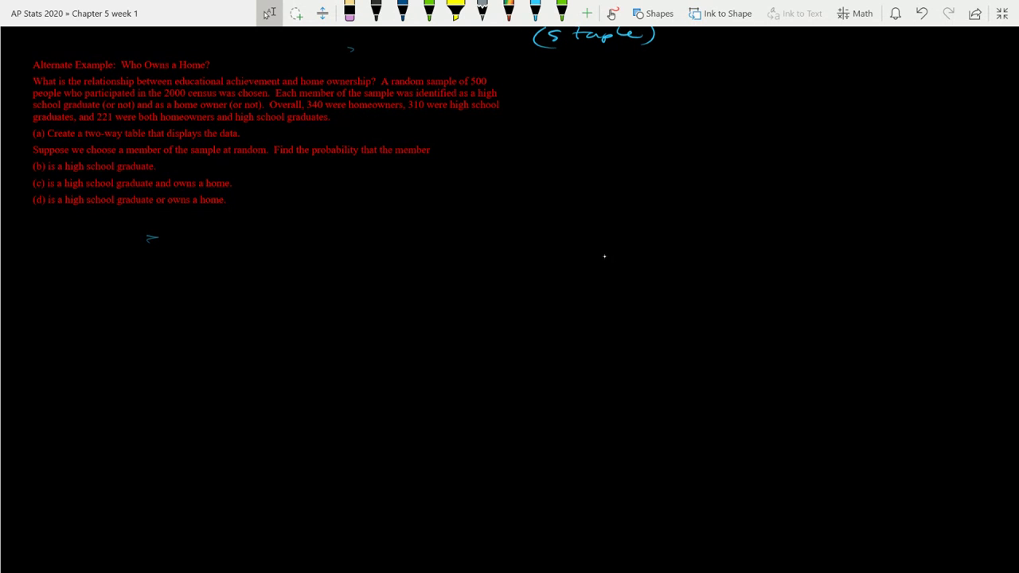
{"action": "key", "text": "ctrl+z"}
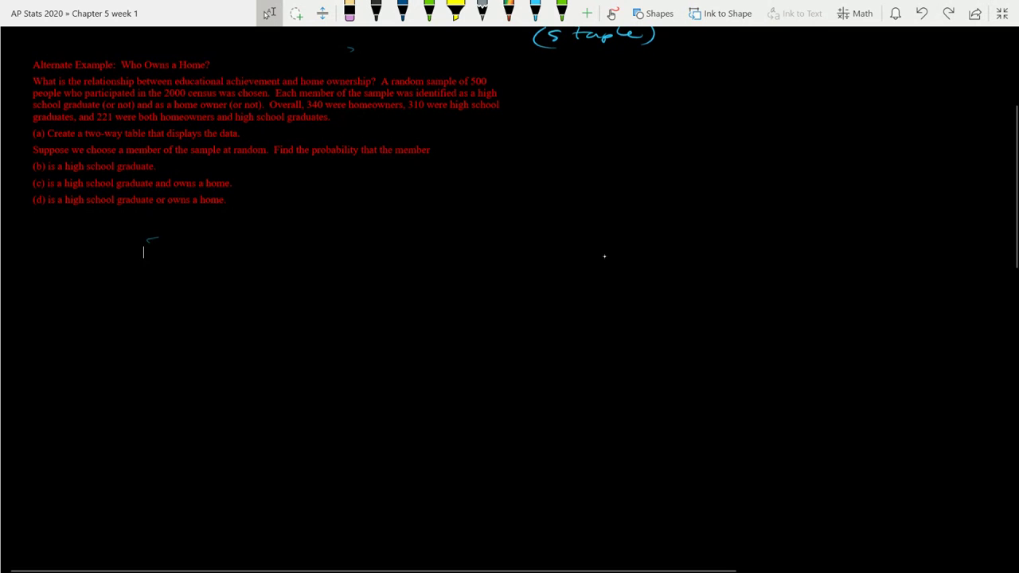
{"action": "key", "text": "ctrl+z"}
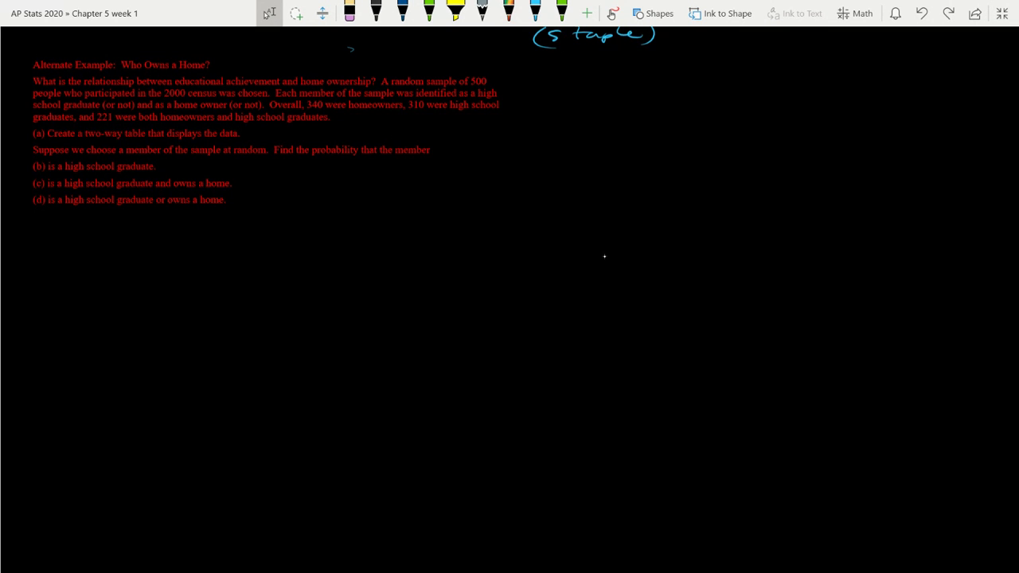
Step: Write the column headers H.S and not H.S
{"action": "key", "text": "ctrl+y"}
{"action": "left_click_drag", "start_coordinate": [158, 238], "coordinate": [158, 254]}
{"action": "left_click_drag", "start_coordinate": [145, 246], "coordinate": [185, 253]}
{"action": "left_click_drag", "start_coordinate": [248, 246], "coordinate": [266, 255]}
{"action": "left_click_drag", "start_coordinate": [278, 250], "coordinate": [283, 251]}
{"action": "mouse_move", "coordinate": [293, 242]}
{"action": "left_mouse_down"}
{"action": "mouse_move", "coordinate": [296, 254]}
{"action": "mouse_move", "coordinate": [362, 255]}
{"action": "left_mouse_up"}
{"action": "left_click_drag", "start_coordinate": [340, 248], "coordinate": [388, 255]}
{"action": "left_click", "coordinate": [379, 252]}
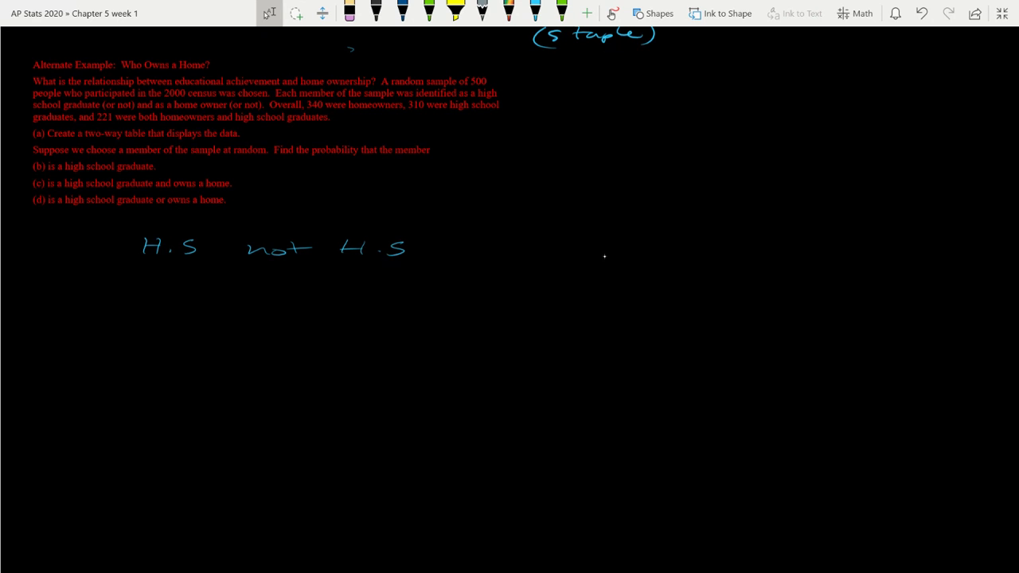
Step: Label the rows Own Home and Don't own home in blue ink
{"action": "left_click", "coordinate": [535, 11]}
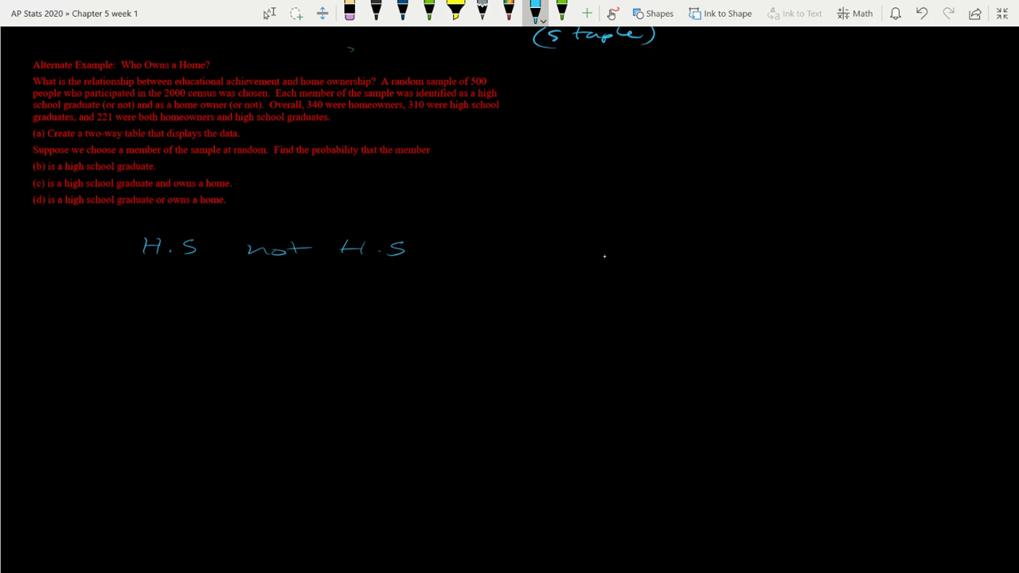
{"action": "left_click_drag", "start_coordinate": [70, 271], "coordinate": [68, 284]}
{"action": "left_click_drag", "start_coordinate": [77, 272], "coordinate": [79, 278]}
{"action": "left_click_drag", "start_coordinate": [85, 279], "coordinate": [104, 284]}
{"action": "left_click_drag", "start_coordinate": [106, 282], "coordinate": [113, 284]}
{"action": "left_click_drag", "start_coordinate": [60, 321], "coordinate": [98, 325]}
{"action": "mouse_move", "coordinate": [94, 321]}
{"action": "left_mouse_down"}
{"action": "mouse_move", "coordinate": [103, 320]}
{"action": "mouse_move", "coordinate": [62, 340]}
{"action": "mouse_move", "coordinate": [84, 340]}
{"action": "mouse_move", "coordinate": [67, 368]}
{"action": "left_mouse_up"}
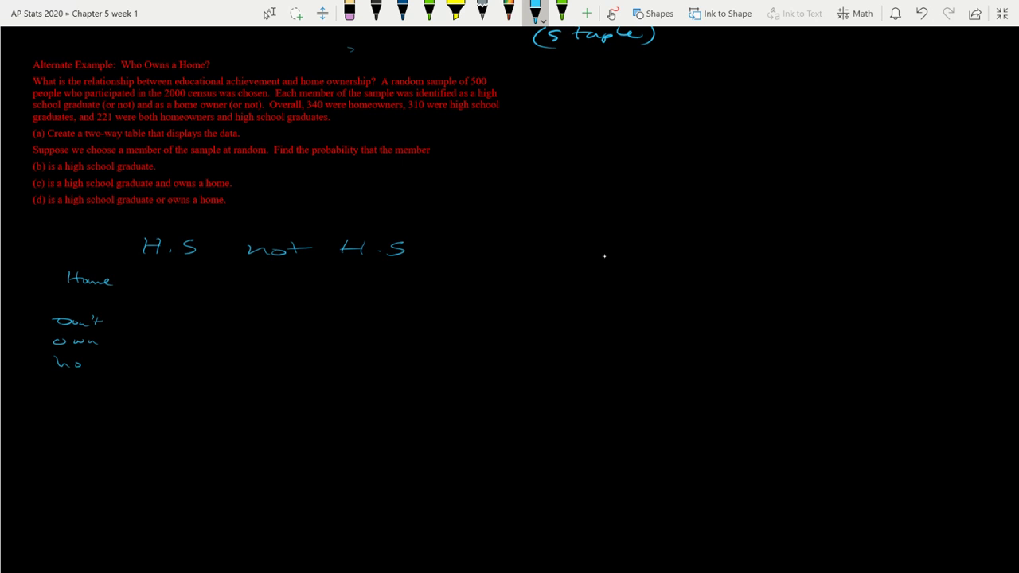
{"action": "left_click_drag", "start_coordinate": [84, 365], "coordinate": [106, 364]}
{"action": "left_click_drag", "start_coordinate": [73, 257], "coordinate": [72, 258]}
Step: Draw the header underline, row dividers and column dividers, undoing crooked strokes
{"action": "left_click_drag", "start_coordinate": [142, 264], "coordinate": [420, 268]}
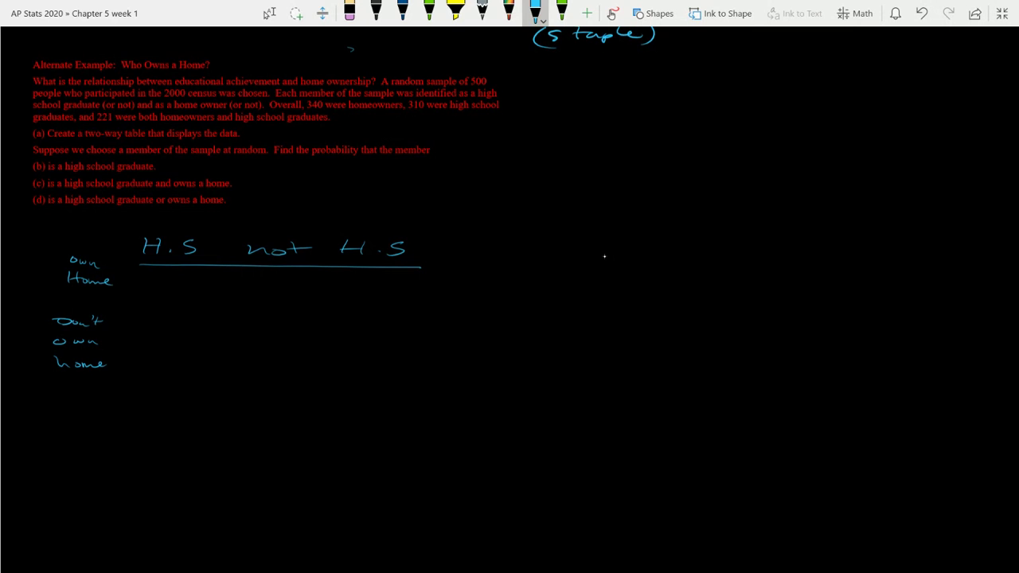
{"action": "left_click_drag", "start_coordinate": [126, 309], "coordinate": [438, 311]}
{"action": "left_click_drag", "start_coordinate": [133, 375], "coordinate": [422, 372]}
{"action": "left_click_drag", "start_coordinate": [58, 251], "coordinate": [76, 256]}
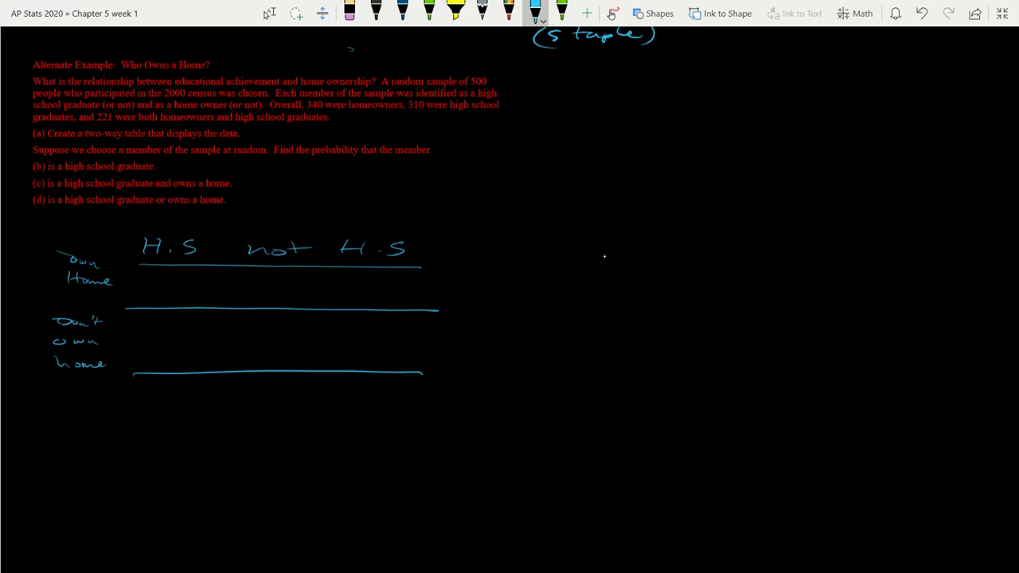
{"action": "mouse_move", "coordinate": [134, 266]}
{"action": "left_mouse_down"}
{"action": "mouse_move", "coordinate": [118, 328]}
{"action": "mouse_move", "coordinate": [124, 380]}
{"action": "left_mouse_up"}
{"action": "left_click_drag", "start_coordinate": [220, 271], "coordinate": [182, 371]}
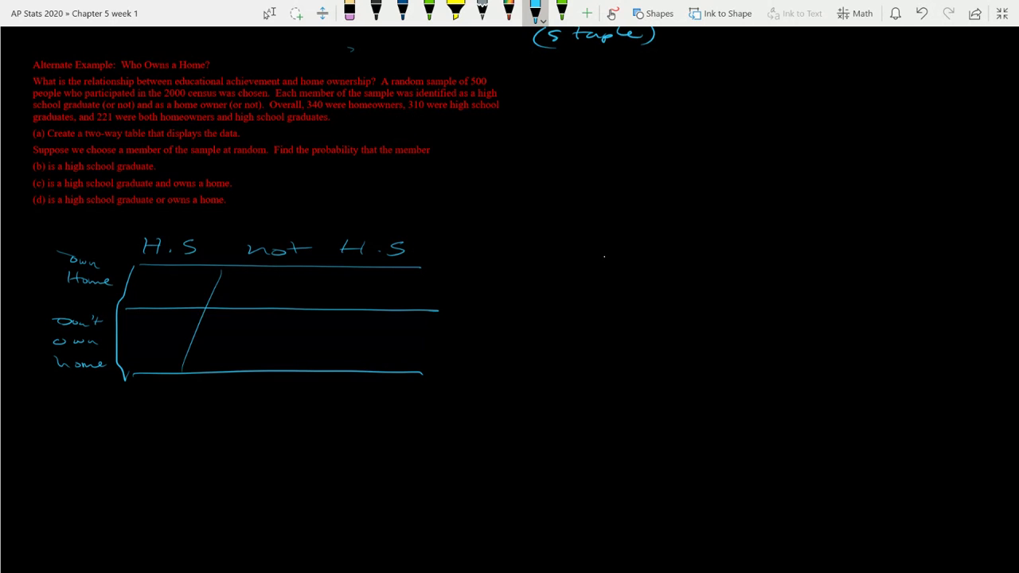
{"action": "key", "text": "ctrl+z"}
{"action": "left_click_drag", "start_coordinate": [232, 273], "coordinate": [229, 366]}
{"action": "left_click_drag", "start_coordinate": [435, 272], "coordinate": [350, 374]}
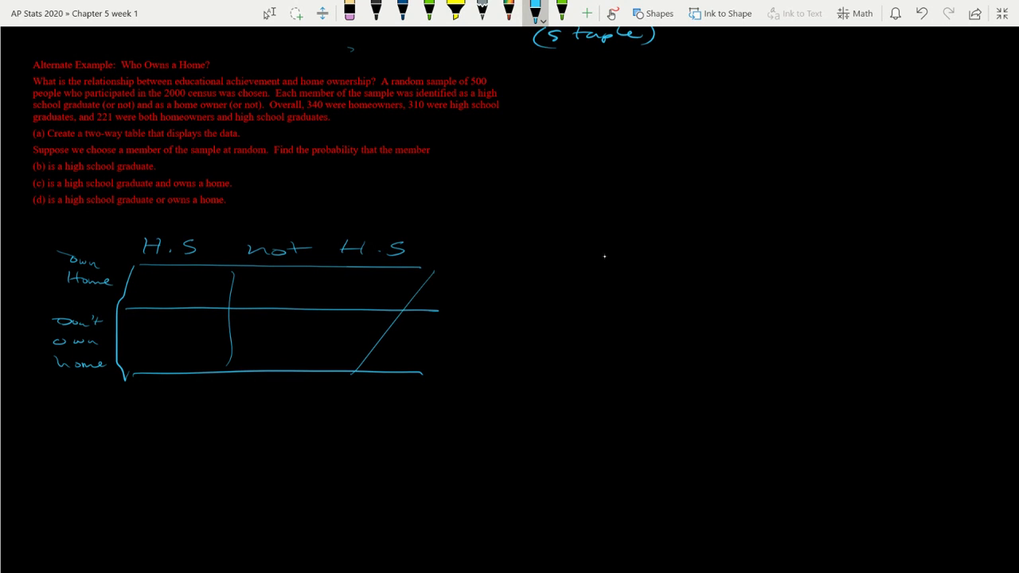
{"action": "key", "text": "ctrl+z"}
{"action": "left_click_drag", "start_coordinate": [413, 274], "coordinate": [386, 354]}
{"action": "key", "text": "ctrl+z"}
{"action": "left_click_drag", "start_coordinate": [412, 284], "coordinate": [407, 394]}
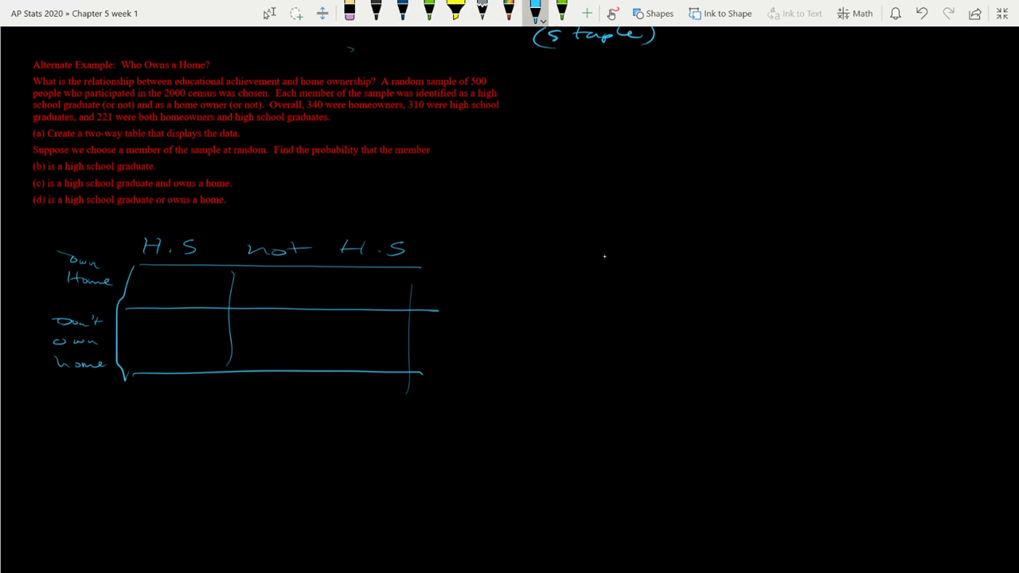
Step: Add the totals row and totals column with a boxed grand-total cell
{"action": "mouse_move", "coordinate": [127, 381]}
{"action": "left_mouse_down"}
{"action": "mouse_move", "coordinate": [132, 433]}
{"action": "mouse_move", "coordinate": [224, 436]}
{"action": "left_mouse_up"}
{"action": "mouse_move", "coordinate": [225, 384]}
{"action": "left_mouse_down"}
{"action": "mouse_move", "coordinate": [225, 430]}
{"action": "mouse_move", "coordinate": [454, 435]}
{"action": "left_mouse_up"}
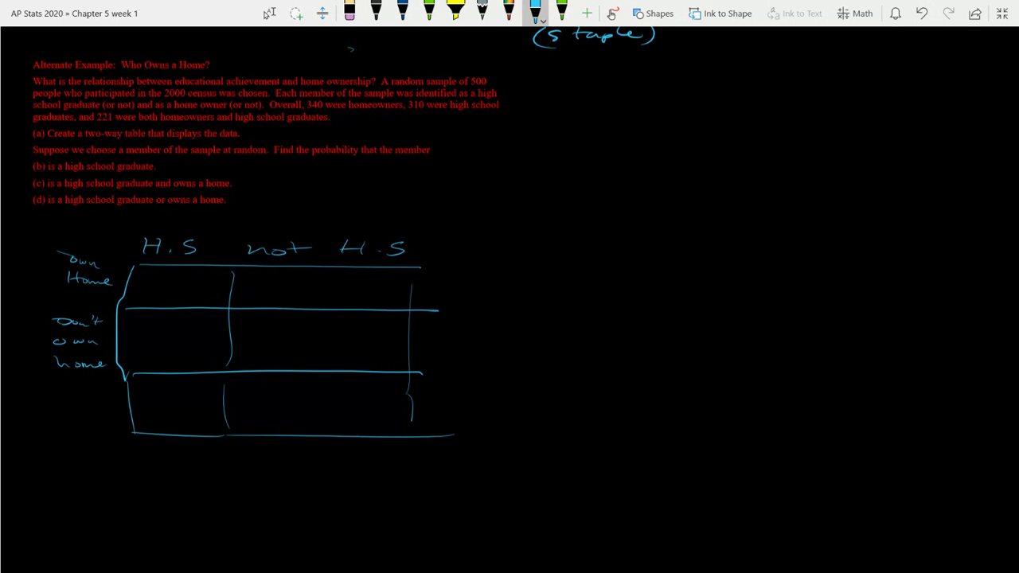
{"action": "mouse_move", "coordinate": [411, 392]}
{"action": "left_mouse_down"}
{"action": "mouse_move", "coordinate": [412, 438]}
{"action": "mouse_move", "coordinate": [500, 379]}
{"action": "mouse_move", "coordinate": [490, 419]}
{"action": "left_mouse_up"}
{"action": "left_click_drag", "start_coordinate": [422, 427], "coordinate": [507, 424]}
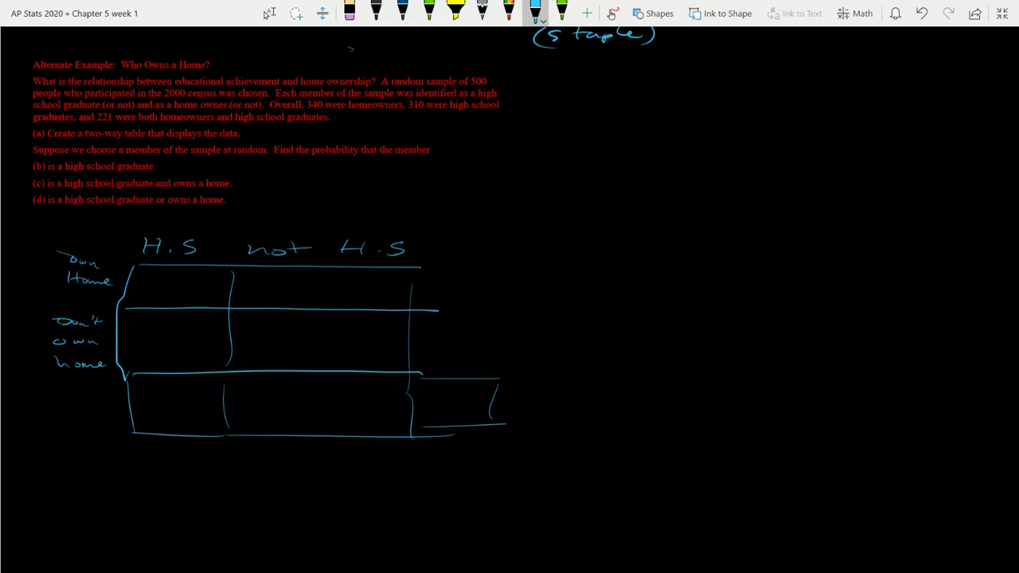
{"action": "mouse_move", "coordinate": [402, 311]}
{"action": "left_mouse_down"}
{"action": "mouse_move", "coordinate": [503, 315]}
{"action": "mouse_move", "coordinate": [502, 355]}
{"action": "left_mouse_up"}
{"action": "mouse_move", "coordinate": [406, 273]}
{"action": "left_mouse_down"}
{"action": "mouse_move", "coordinate": [500, 275]}
{"action": "mouse_move", "coordinate": [512, 321]}
{"action": "left_mouse_up"}
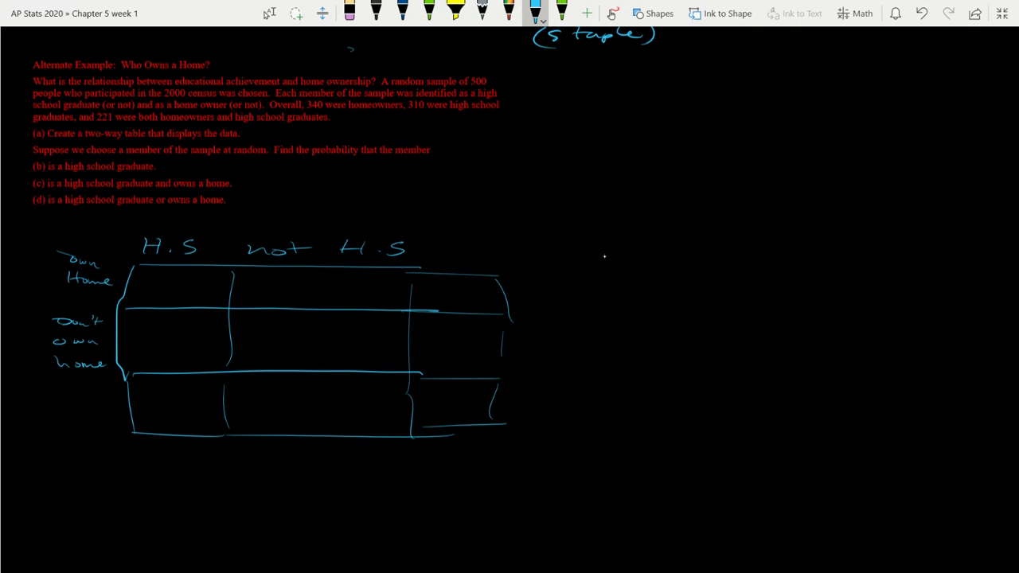
Step: Write 221, 340, 310 and 500 into their table cells
{"action": "left_click_drag", "start_coordinate": [148, 285], "coordinate": [185, 292]}
{"action": "left_click_drag", "start_coordinate": [199, 285], "coordinate": [200, 293]}
{"action": "left_click_drag", "start_coordinate": [433, 286], "coordinate": [473, 302]}
{"action": "left_click_drag", "start_coordinate": [485, 296], "coordinate": [482, 302]}
{"action": "mouse_move", "coordinate": [143, 397]}
{"action": "left_mouse_down"}
{"action": "mouse_move", "coordinate": [145, 406]}
{"action": "mouse_move", "coordinate": [182, 401]}
{"action": "left_mouse_up"}
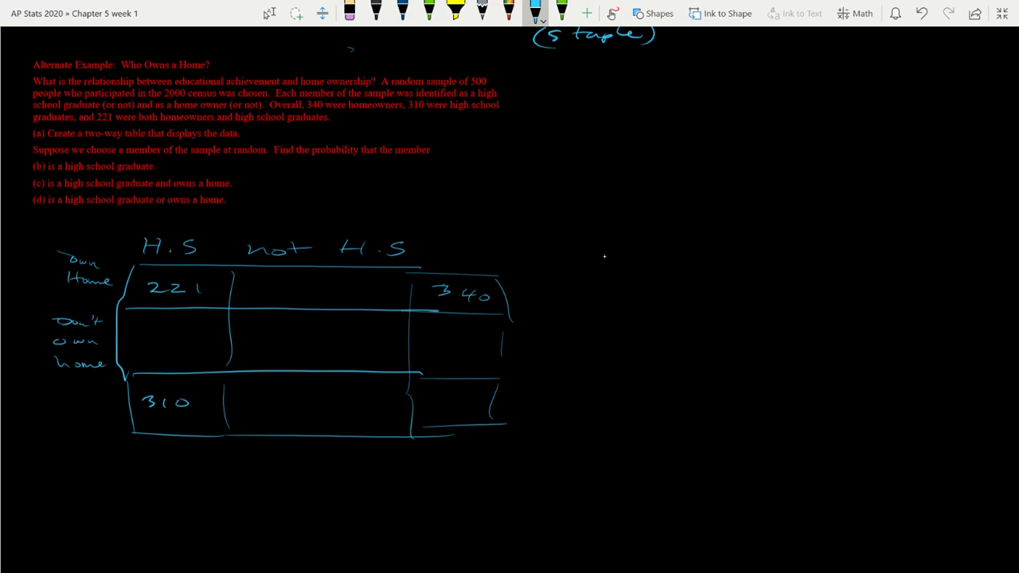
{"action": "left_click_drag", "start_coordinate": [462, 67], "coordinate": [514, 74]}
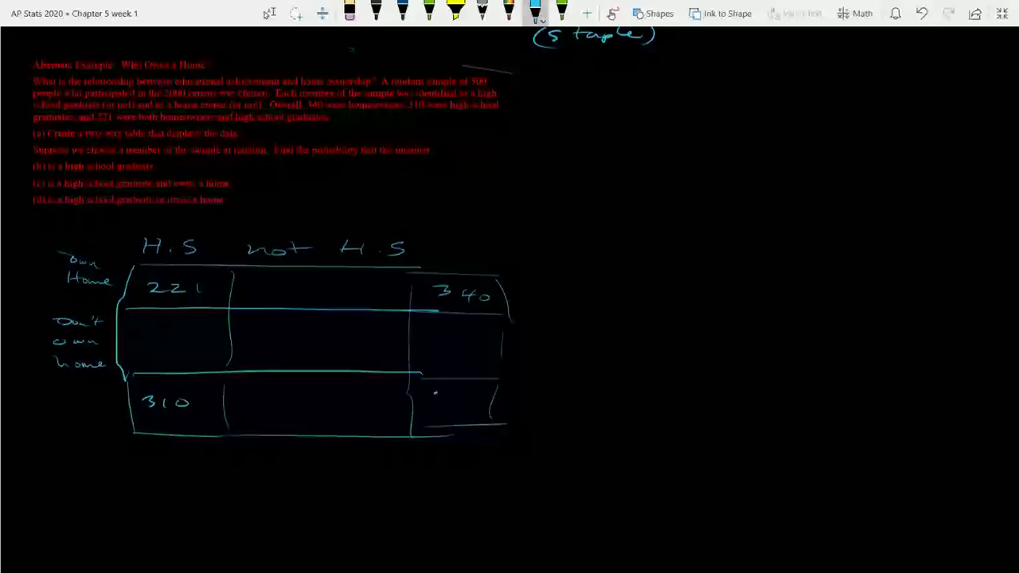
{"action": "mouse_move", "coordinate": [436, 390]}
{"action": "left_mouse_down"}
{"action": "mouse_move", "coordinate": [425, 405]}
{"action": "mouse_move", "coordinate": [452, 393]}
{"action": "left_mouse_up"}
{"action": "left_click_drag", "start_coordinate": [470, 392], "coordinate": [468, 394]}
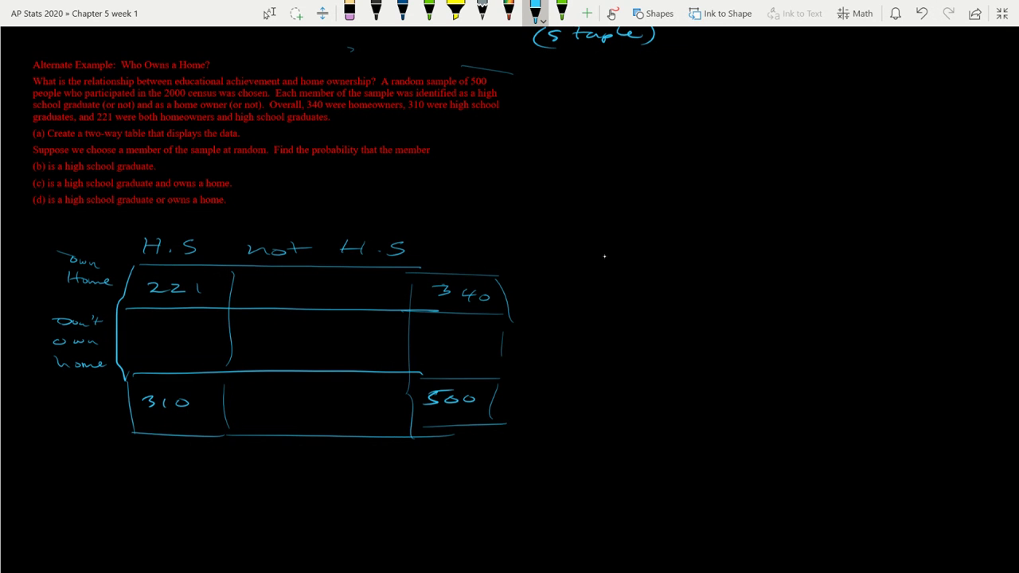
{"action": "left_click", "coordinate": [562, 10]}
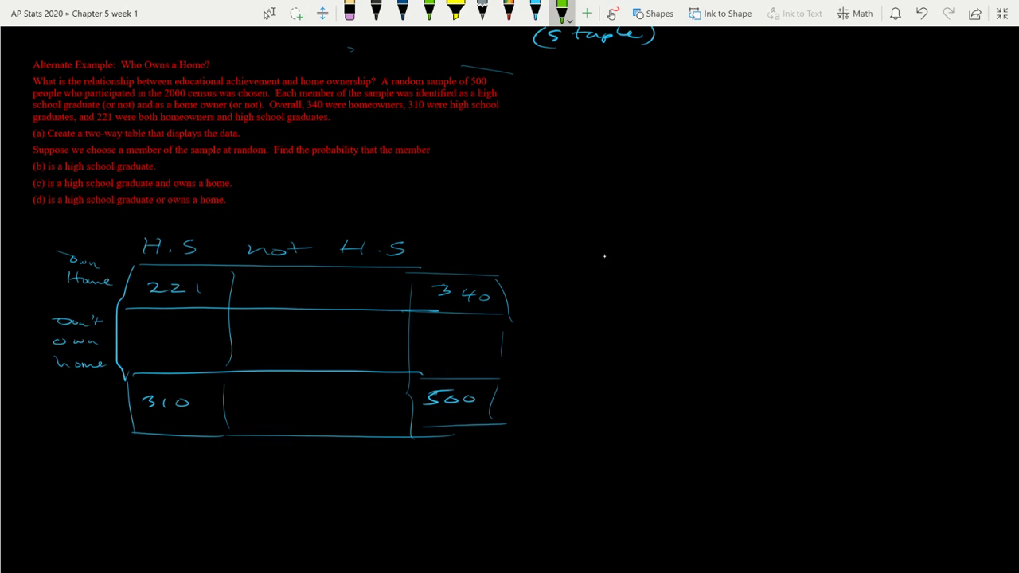
Step: Write 119, 190, 71, 89 and 160 into the remaining table cells in green
{"action": "mouse_move", "coordinate": [279, 281]}
{"action": "left_mouse_down"}
{"action": "mouse_move", "coordinate": [280, 293]}
{"action": "mouse_move", "coordinate": [324, 296]}
{"action": "left_mouse_up"}
{"action": "mouse_move", "coordinate": [278, 393]}
{"action": "left_mouse_down"}
{"action": "mouse_move", "coordinate": [276, 413]}
{"action": "mouse_move", "coordinate": [325, 403]}
{"action": "left_mouse_up"}
{"action": "mouse_move", "coordinate": [271, 339]}
{"action": "left_mouse_down"}
{"action": "mouse_move", "coordinate": [292, 355]}
{"action": "mouse_move", "coordinate": [322, 357]}
{"action": "left_mouse_up"}
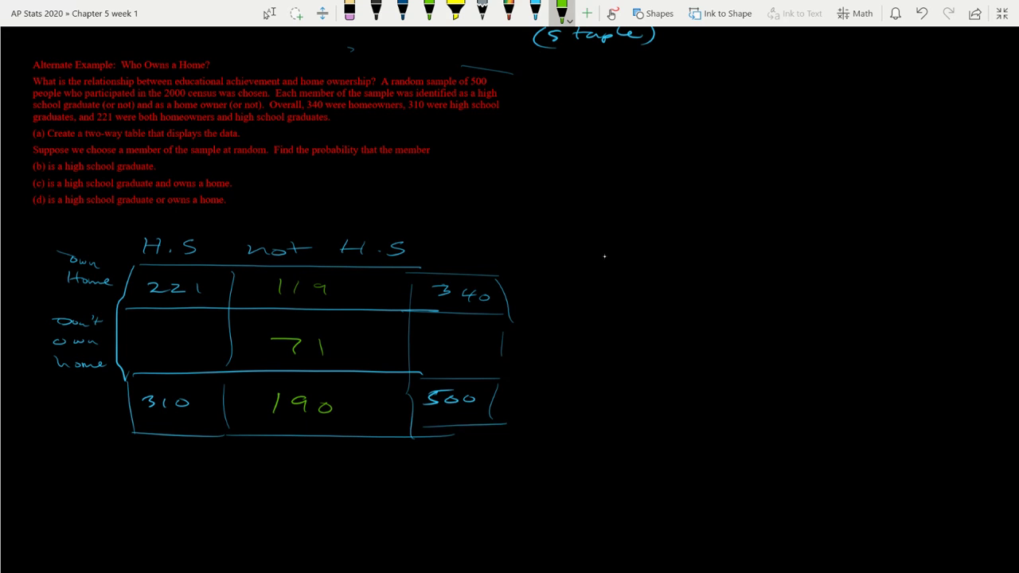
{"action": "mouse_move", "coordinate": [163, 328]}
{"action": "left_mouse_down"}
{"action": "mouse_move", "coordinate": [164, 344]}
{"action": "mouse_move", "coordinate": [199, 350]}
{"action": "left_mouse_up"}
{"action": "mouse_move", "coordinate": [432, 339]}
{"action": "left_mouse_down"}
{"action": "mouse_move", "coordinate": [430, 354]}
{"action": "mouse_move", "coordinate": [444, 352]}
{"action": "left_mouse_up"}
{"action": "mouse_move", "coordinate": [466, 345]}
{"action": "left_mouse_down"}
{"action": "mouse_move", "coordinate": [476, 348]}
{"action": "mouse_move", "coordinate": [467, 346]}
{"action": "left_mouse_up"}
Step: Define P(A) = H.S. Grad and P(B) = Homeowner beside the table
{"action": "mouse_move", "coordinate": [640, 265]}
{"action": "left_mouse_down"}
{"action": "mouse_move", "coordinate": [637, 277]}
{"action": "mouse_move", "coordinate": [669, 283]}
{"action": "mouse_move", "coordinate": [753, 275]}
{"action": "left_mouse_up"}
{"action": "left_click_drag", "start_coordinate": [734, 280], "coordinate": [772, 284]}
{"action": "mouse_move", "coordinate": [787, 270]}
{"action": "left_mouse_down"}
{"action": "mouse_move", "coordinate": [787, 282]}
{"action": "mouse_move", "coordinate": [875, 277]}
{"action": "left_mouse_up"}
{"action": "left_click", "coordinate": [797, 280]}
{"action": "left_click", "coordinate": [830, 281]}
{"action": "left_click_drag", "start_coordinate": [886, 278], "coordinate": [908, 271]}
{"action": "mouse_move", "coordinate": [623, 319]}
{"action": "left_mouse_down"}
{"action": "mouse_move", "coordinate": [623, 338]}
{"action": "mouse_move", "coordinate": [625, 327]}
{"action": "left_mouse_up"}
{"action": "mouse_move", "coordinate": [660, 317]}
{"action": "left_mouse_down"}
{"action": "mouse_move", "coordinate": [645, 327]}
{"action": "mouse_move", "coordinate": [658, 334]}
{"action": "left_mouse_up"}
{"action": "mouse_move", "coordinate": [666, 325]}
{"action": "left_mouse_down"}
{"action": "mouse_move", "coordinate": [704, 337]}
{"action": "mouse_move", "coordinate": [748, 319]}
{"action": "mouse_move", "coordinate": [782, 327]}
{"action": "left_mouse_up"}
{"action": "left_click_drag", "start_coordinate": [764, 321], "coordinate": [822, 327]}
{"action": "left_click_drag", "start_coordinate": [822, 327], "coordinate": [844, 324]}
{"action": "left_click_drag", "start_coordinate": [849, 322], "coordinate": [950, 318]}
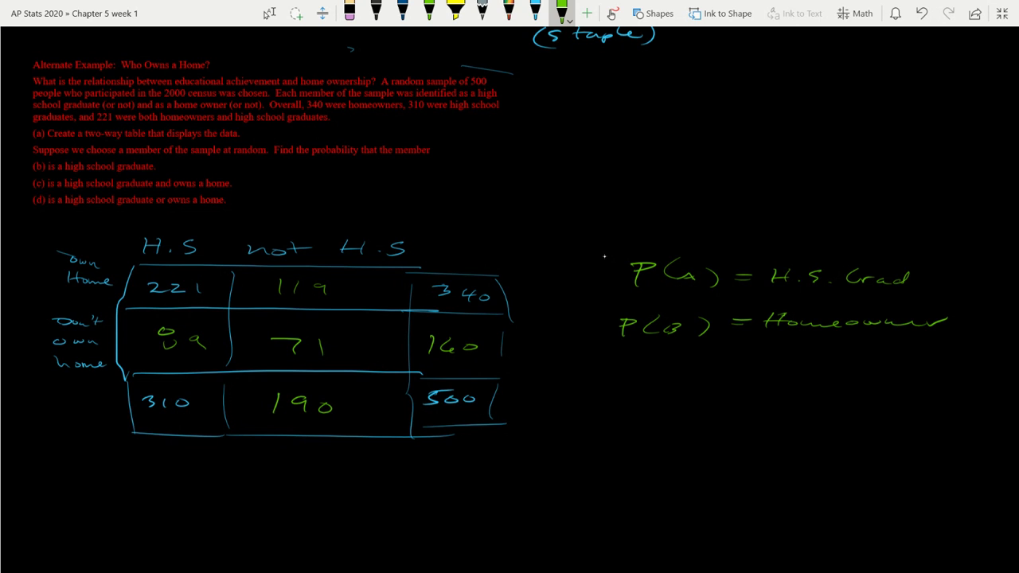
Step: Start the line P(A) = under the table
{"action": "mouse_move", "coordinate": [114, 466]}
{"action": "left_mouse_down"}
{"action": "mouse_move", "coordinate": [116, 492]}
{"action": "mouse_move", "coordinate": [118, 478]}
{"action": "mouse_move", "coordinate": [142, 492]}
{"action": "mouse_move", "coordinate": [181, 474]}
{"action": "left_mouse_up"}
{"action": "mouse_move", "coordinate": [181, 472]}
{"action": "left_mouse_down"}
{"action": "mouse_move", "coordinate": [185, 492]}
{"action": "mouse_move", "coordinate": [231, 474]}
{"action": "left_mouse_up"}
{"action": "left_click_drag", "start_coordinate": [209, 482], "coordinate": [234, 481]}
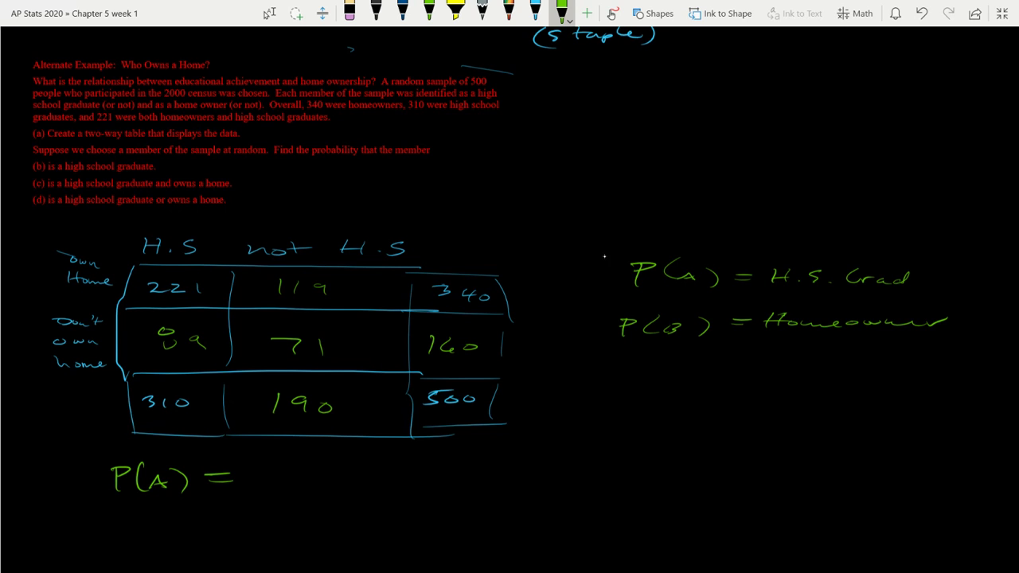
Step: Write 310/500 after P(A) = and begin P(A∩B) = 221
{"action": "mouse_move", "coordinate": [256, 457]}
{"action": "left_mouse_down"}
{"action": "mouse_move", "coordinate": [269, 460]}
{"action": "mouse_move", "coordinate": [261, 467]}
{"action": "left_mouse_up"}
{"action": "mouse_move", "coordinate": [293, 457]}
{"action": "left_mouse_down"}
{"action": "mouse_move", "coordinate": [293, 467]}
{"action": "mouse_move", "coordinate": [309, 460]}
{"action": "mouse_move", "coordinate": [325, 476]}
{"action": "left_mouse_up"}
{"action": "mouse_move", "coordinate": [266, 485]}
{"action": "left_mouse_down"}
{"action": "mouse_move", "coordinate": [263, 495]}
{"action": "mouse_move", "coordinate": [279, 484]}
{"action": "left_mouse_up"}
{"action": "left_click_drag", "start_coordinate": [290, 485], "coordinate": [305, 488]}
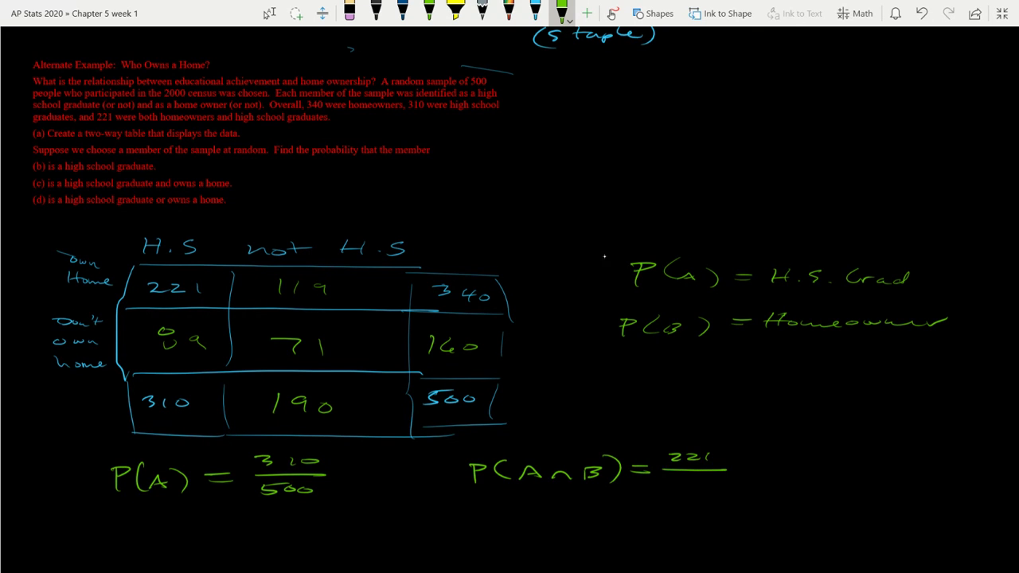
{"action": "left_click_drag", "start_coordinate": [684, 479], "coordinate": [693, 483]}
Step: Finish the P(A∩B) fraction as 221/500
{"action": "left_click_drag", "start_coordinate": [708, 480], "coordinate": [708, 482]}
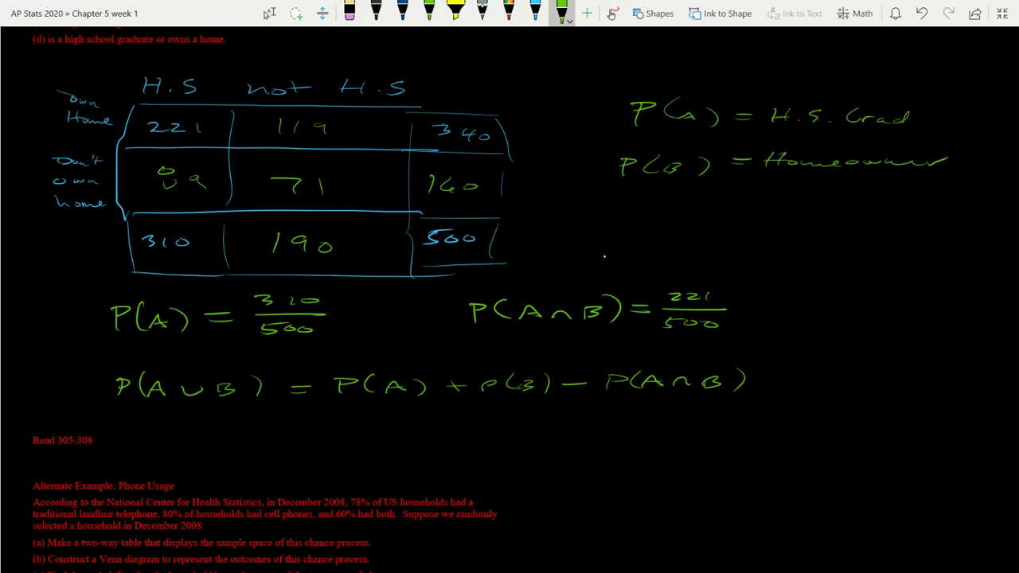
Step: In green ink, write (310 + 340 over 500); arrow the Own Home row and tick the H.S heading
{"action": "left_click_drag", "start_coordinate": [285, 442], "coordinate": [634, 455]}
{"action": "mouse_move", "coordinate": [473, 470]}
{"action": "left_mouse_down"}
{"action": "mouse_move", "coordinate": [478, 482]}
{"action": "mouse_move", "coordinate": [531, 473]}
{"action": "left_mouse_up"}
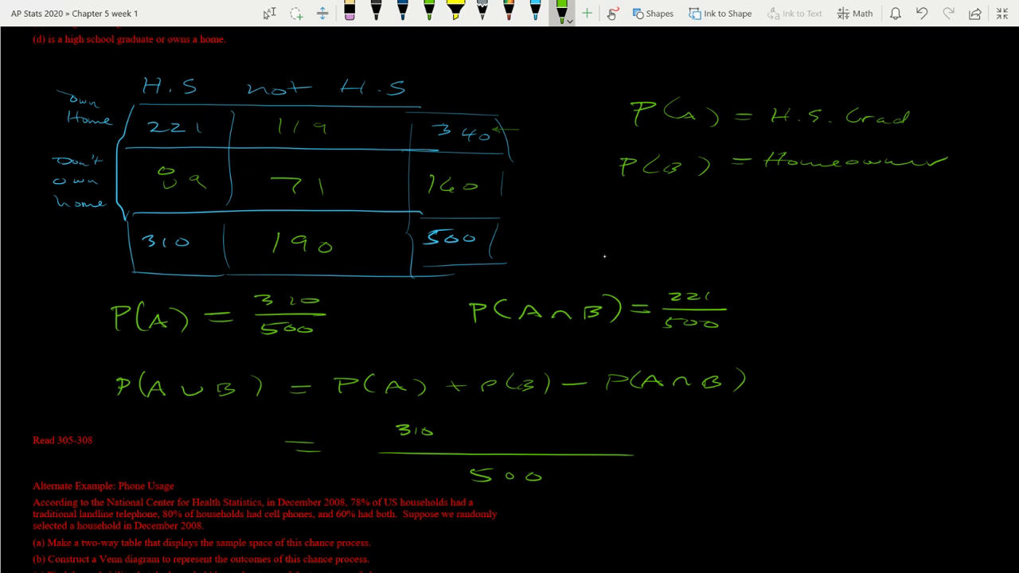
{"action": "mouse_move", "coordinate": [451, 427]}
{"action": "left_mouse_down"}
{"action": "mouse_move", "coordinate": [484, 427]}
{"action": "mouse_move", "coordinate": [476, 434]}
{"action": "left_mouse_up"}
{"action": "left_click_drag", "start_coordinate": [502, 422], "coordinate": [515, 433]}
{"action": "left_click_drag", "start_coordinate": [28, 115], "coordinate": [55, 117]}
{"action": "mouse_move", "coordinate": [168, 50]}
{"action": "left_mouse_down"}
{"action": "mouse_move", "coordinate": [171, 75]}
{"action": "mouse_move", "coordinate": [204, 64]}
{"action": "left_mouse_up"}
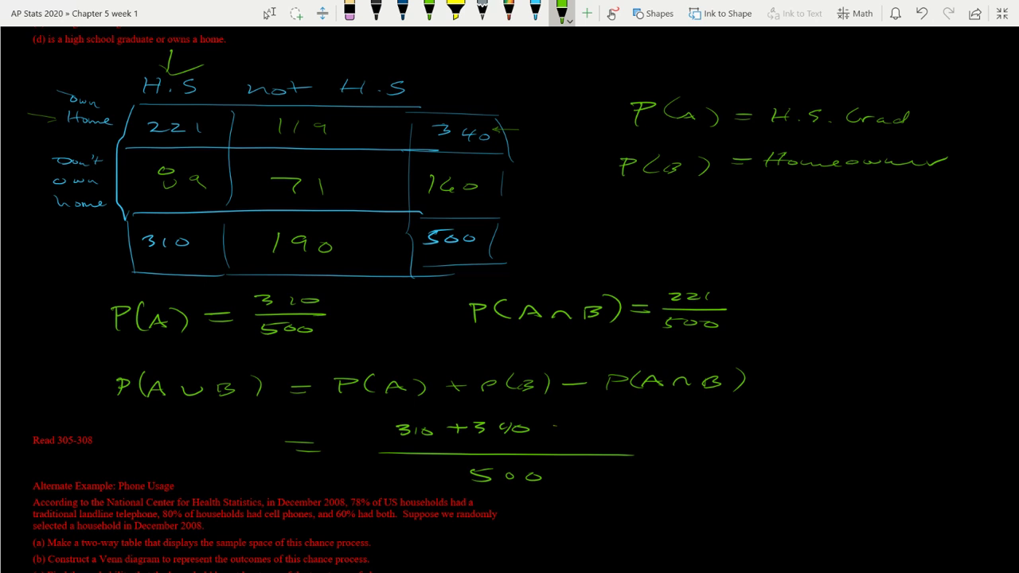
Step: Subtract 221 in the numerator and write the result = 429/500
{"action": "left_click_drag", "start_coordinate": [555, 427], "coordinate": [673, 444]}
{"action": "left_click_drag", "start_coordinate": [653, 448], "coordinate": [725, 434]}
{"action": "left_click_drag", "start_coordinate": [720, 427], "coordinate": [720, 441]}
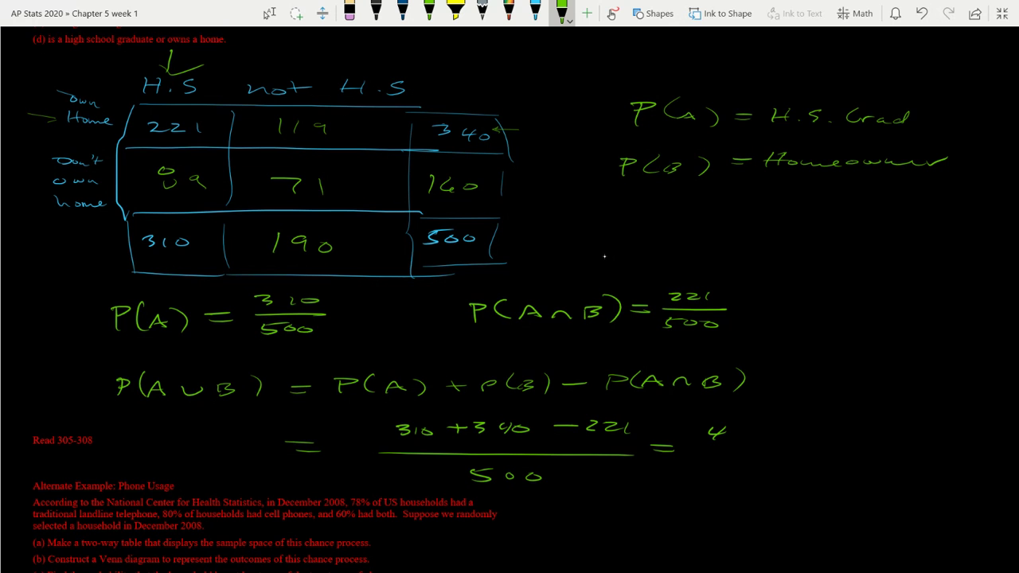
{"action": "mouse_move", "coordinate": [735, 431]}
{"action": "left_mouse_down"}
{"action": "mouse_move", "coordinate": [757, 448]}
{"action": "mouse_move", "coordinate": [712, 469]}
{"action": "mouse_move", "coordinate": [736, 457]}
{"action": "left_mouse_up"}
{"action": "left_click_drag", "start_coordinate": [744, 458], "coordinate": [756, 460]}
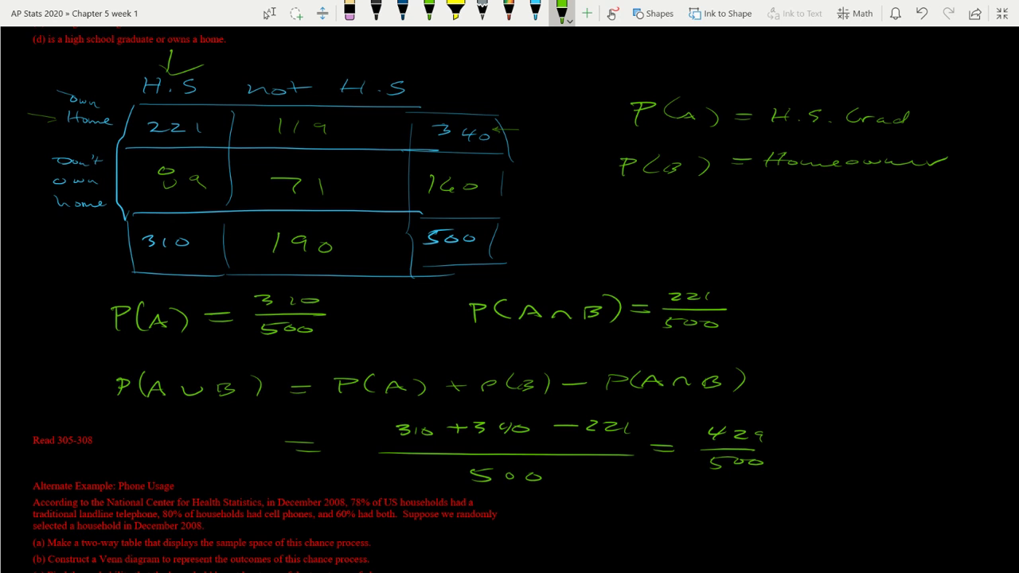
Step: Circle the homework line 'HW #31 page 309 (49–55 odd)' in green, then switch to Type/Select
{"action": "scroll", "coordinate": [510, 286], "scroll_direction": "down", "scroll_amount": 5}
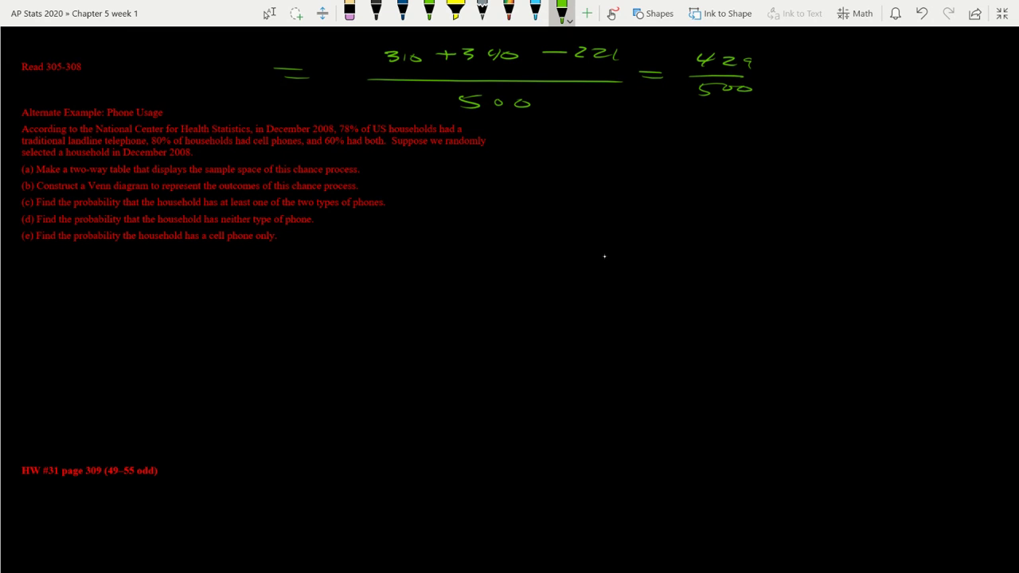
{"action": "mouse_move", "coordinate": [15, 486]}
{"action": "left_mouse_down"}
{"action": "mouse_move", "coordinate": [69, 495]}
{"action": "mouse_move", "coordinate": [154, 468]}
{"action": "mouse_move", "coordinate": [131, 439]}
{"action": "mouse_move", "coordinate": [54, 438]}
{"action": "mouse_move", "coordinate": [40, 474]}
{"action": "left_mouse_up"}
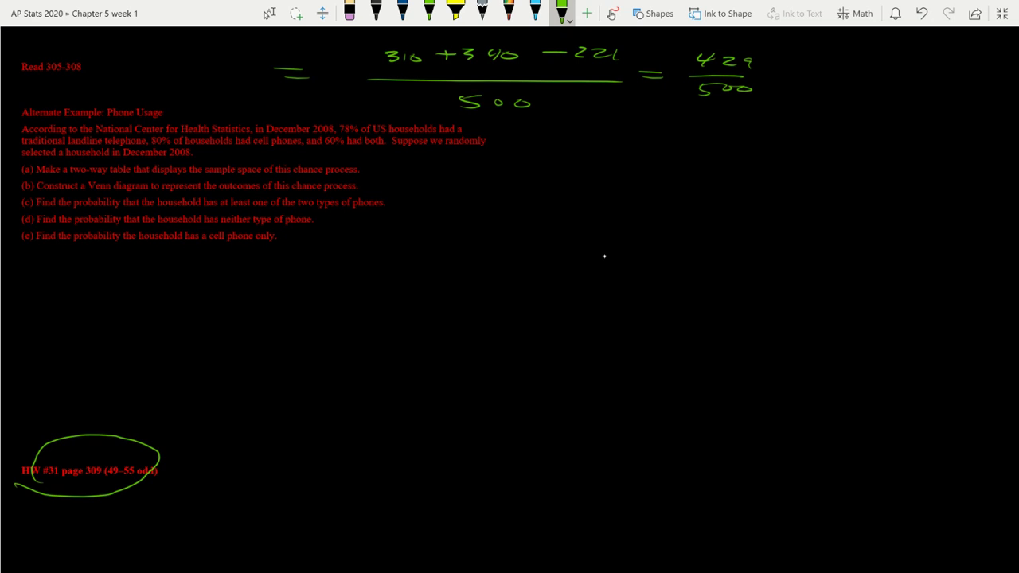
{"action": "left_click", "coordinate": [270, 13]}
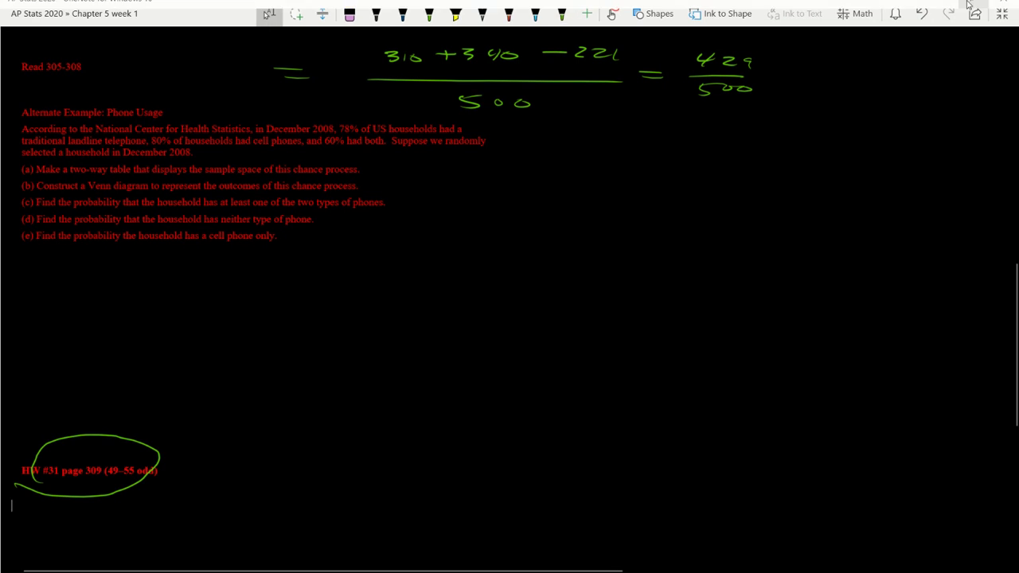